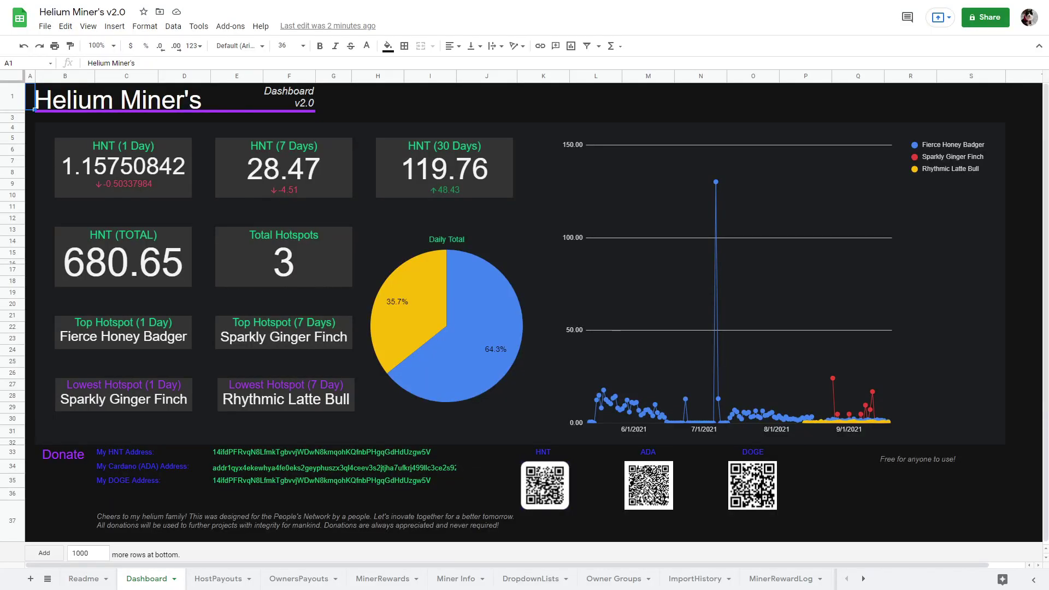
Step: Choose File > Make a copy to bring up the Copy document dialog
{"action": "left_click", "coordinate": [51, 30]}
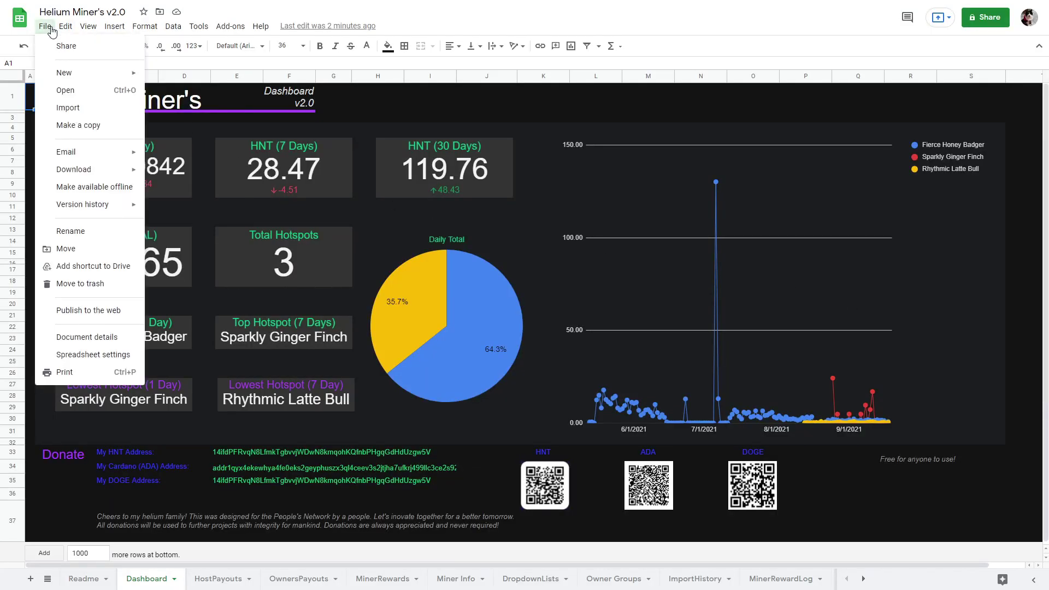
{"action": "left_click", "coordinate": [78, 125]}
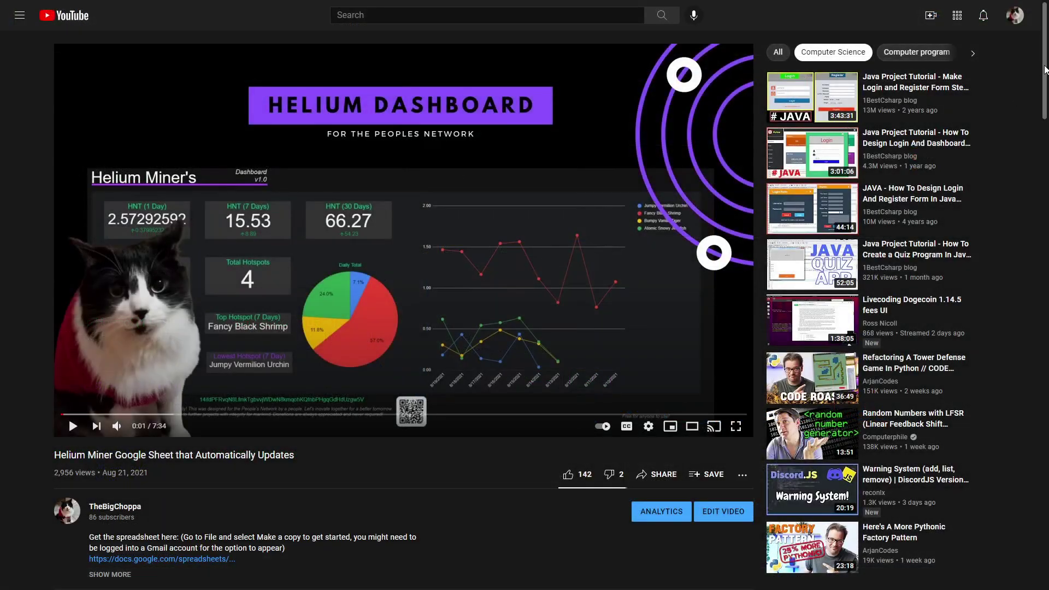
Step: Scroll down the YouTube video page to reach the comments section
{"action": "scroll", "coordinate": [1048, 119], "scroll_direction": "down", "scroll_amount": 5}
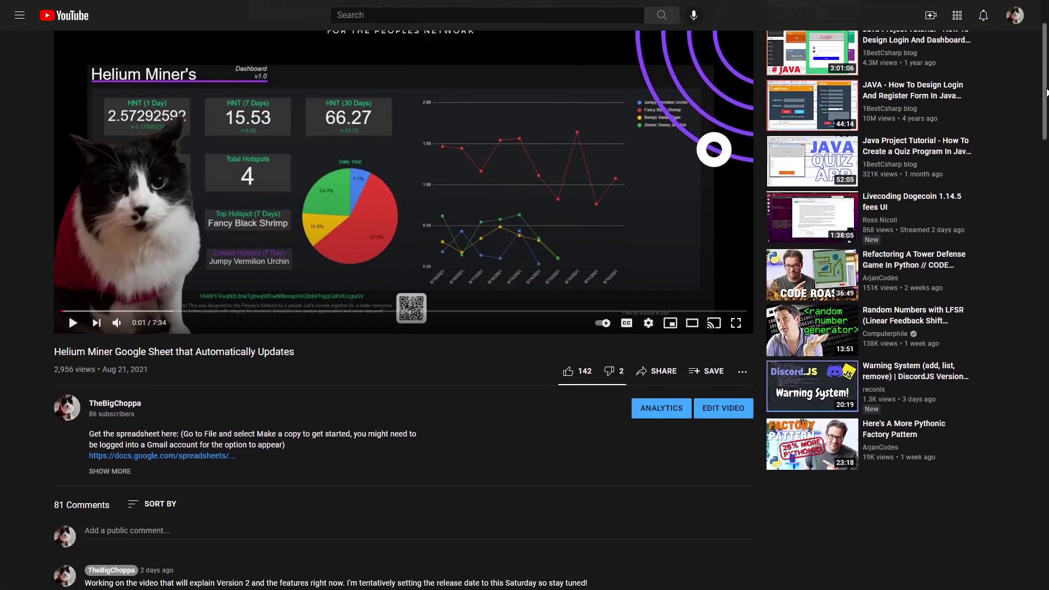
{"action": "left_click_drag", "start_coordinate": [1047, 119], "coordinate": [1041, 562]}
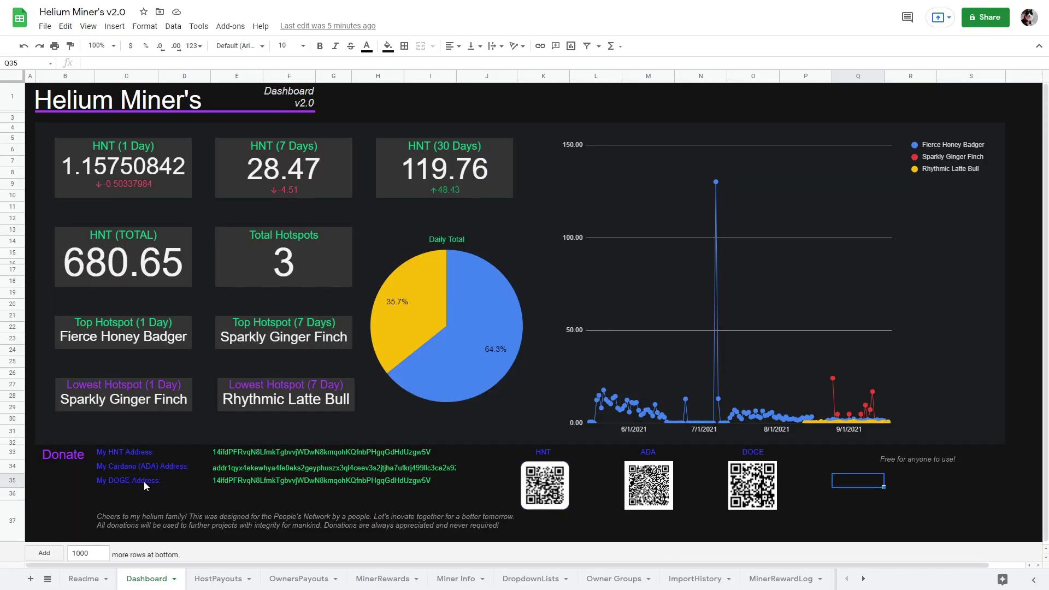
Step: Select cells B33:P37 covering the Donate section on the Dashboard
{"action": "left_click_drag", "start_coordinate": [50, 454], "coordinate": [794, 537]}
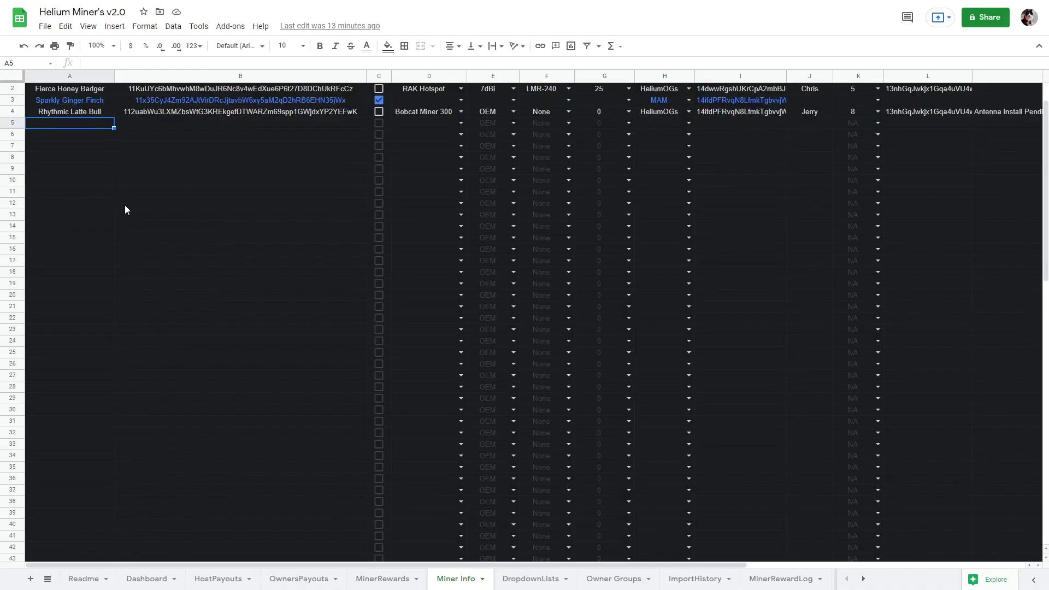
Step: Scroll the Miner Info sheet down to select cell A101, then scroll back up
{"action": "scroll", "coordinate": [125, 205], "scroll_direction": "down", "scroll_amount": 5}
{"action": "scroll", "coordinate": [124, 219], "scroll_direction": "down", "scroll_amount": 10}
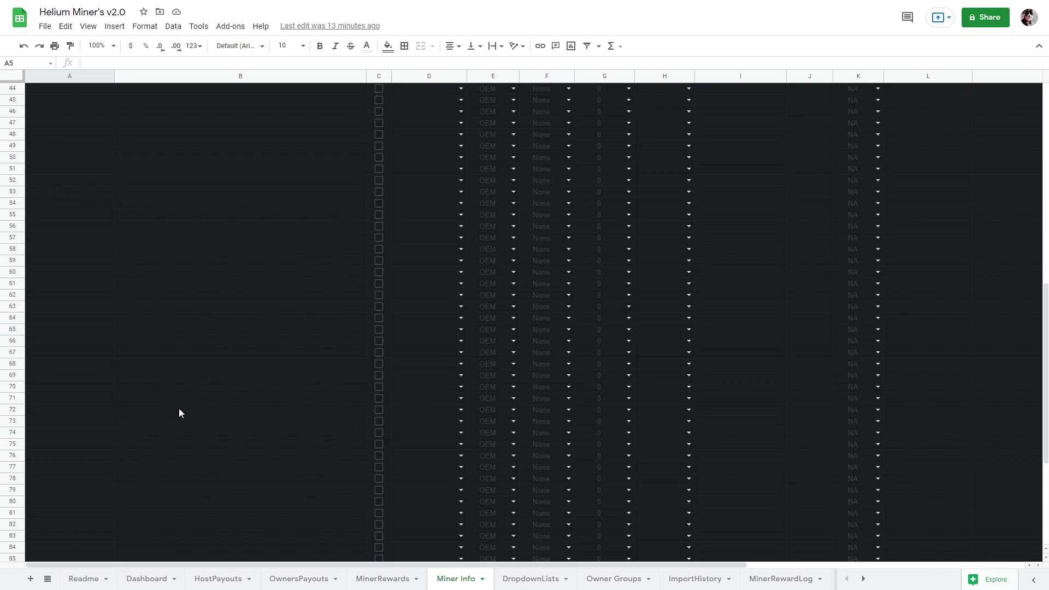
{"action": "left_click", "coordinate": [74, 520]}
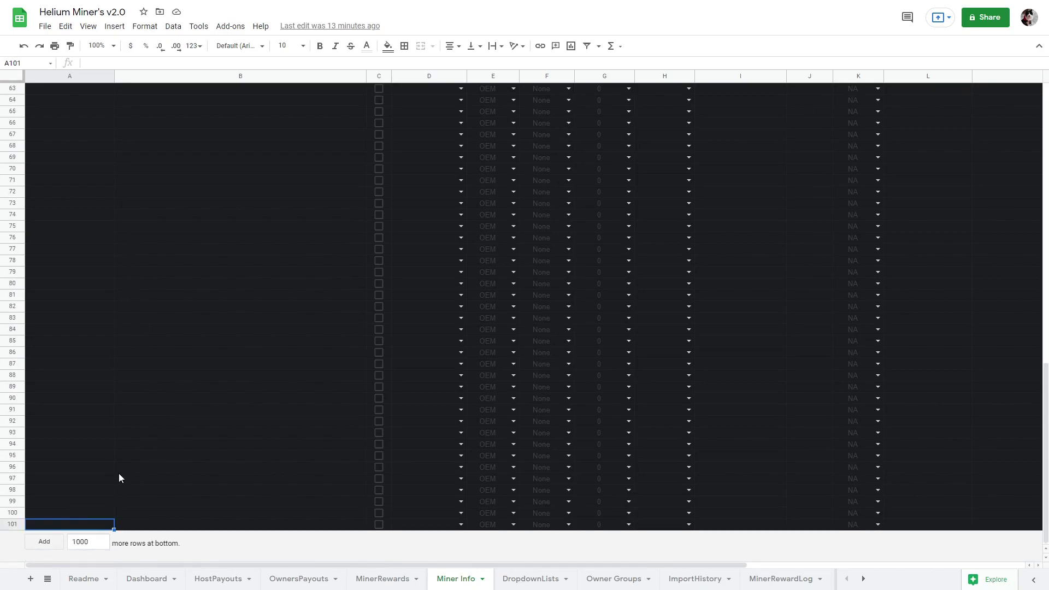
{"action": "scroll", "coordinate": [168, 431], "scroll_direction": "up", "scroll_amount": 13}
{"action": "scroll", "coordinate": [162, 435], "scroll_direction": "up", "scroll_amount": 3}
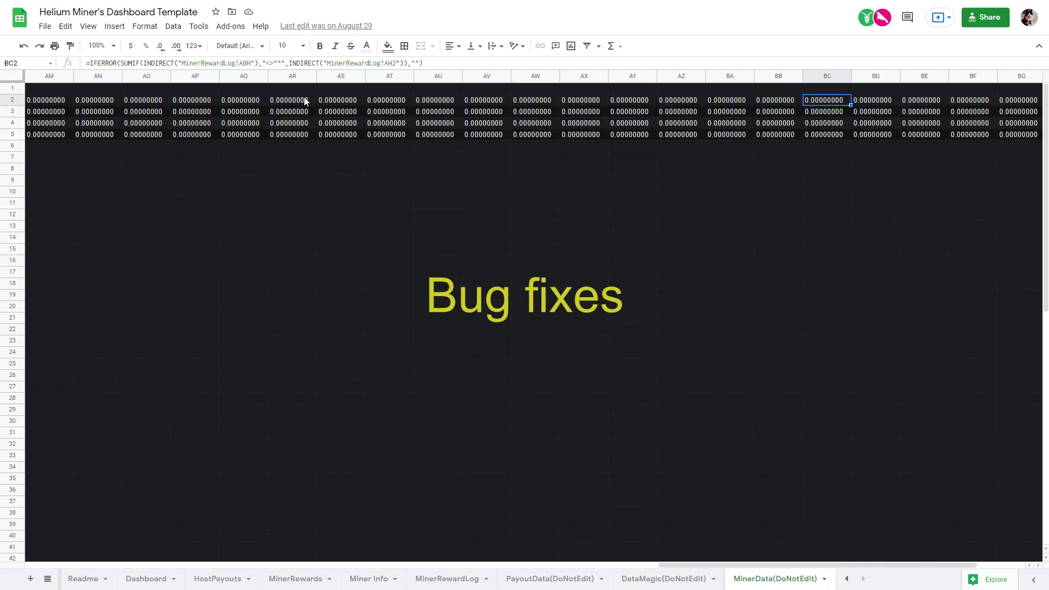
Step: Replace the broken ABH reference in BC2's formula with AB2 and commit it
{"action": "left_click_drag", "start_coordinate": [246, 63], "coordinate": [250, 64]}
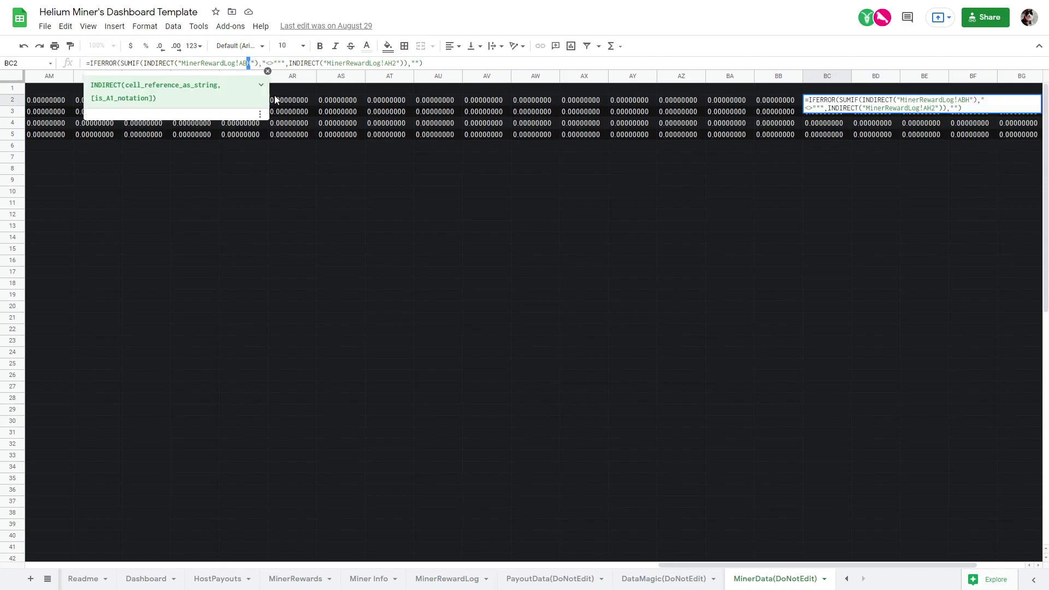
{"action": "key", "text": "ctrl+a"}
{"action": "type", "text": "=IFERROR(SUMIF(INDIRECT(\"MinerRewardLog!AH2:AH8\"),\"<>\"\"\",INDIRECT(\"MinerRewardLog!AH2:AH8\")),\"\")"}
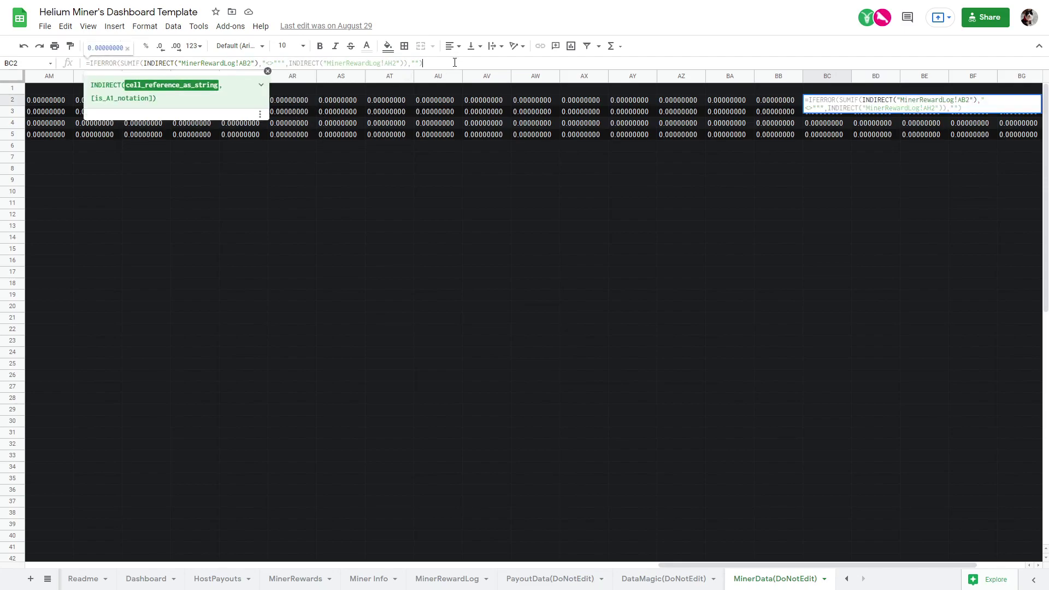
{"action": "key", "text": "Return"}
Step: Inspect the neighbouring row-2 formulas, starting from BB2
{"action": "left_click", "coordinate": [772, 100]}
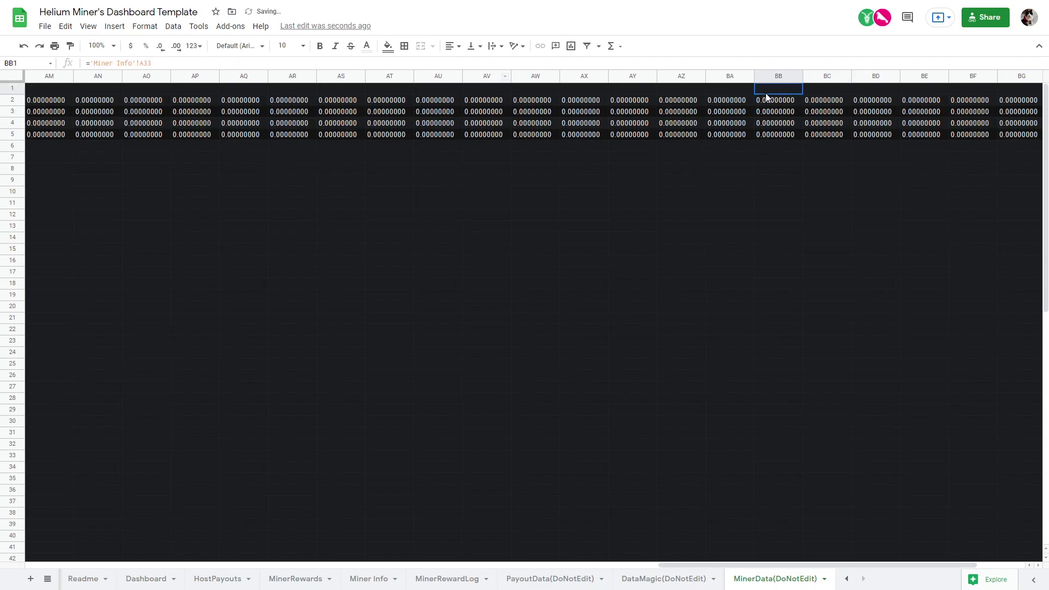
{"action": "key", "text": "Right"}
{"action": "key", "text": "Right"}
{"action": "key", "text": "Right"}
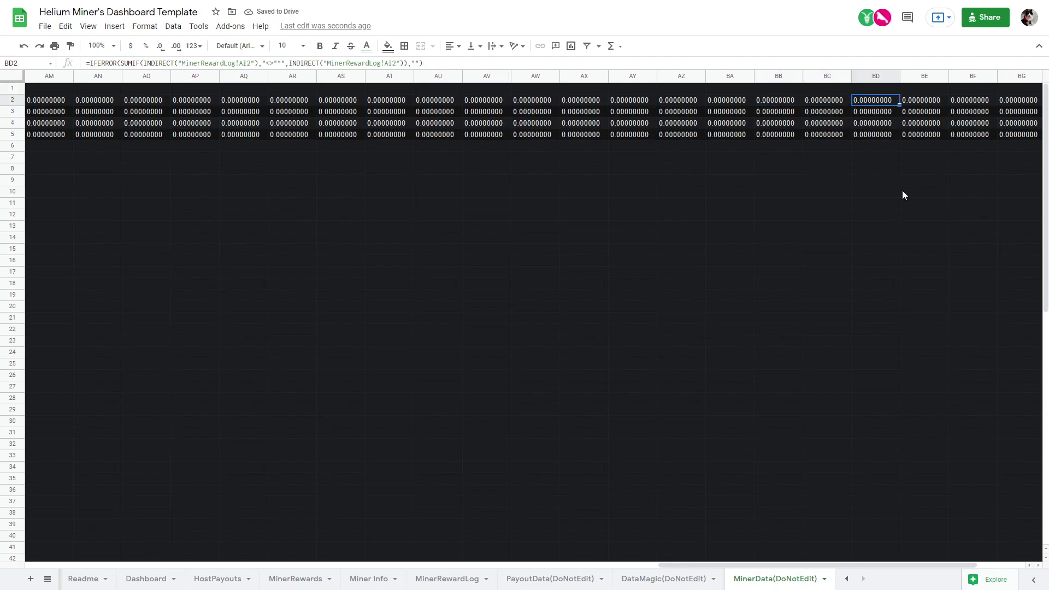
{"action": "key", "text": "Right"}
{"action": "key", "text": "Right"}
{"action": "key", "text": "Right"}
{"action": "key", "text": "Right"}
{"action": "key", "text": "Right"}
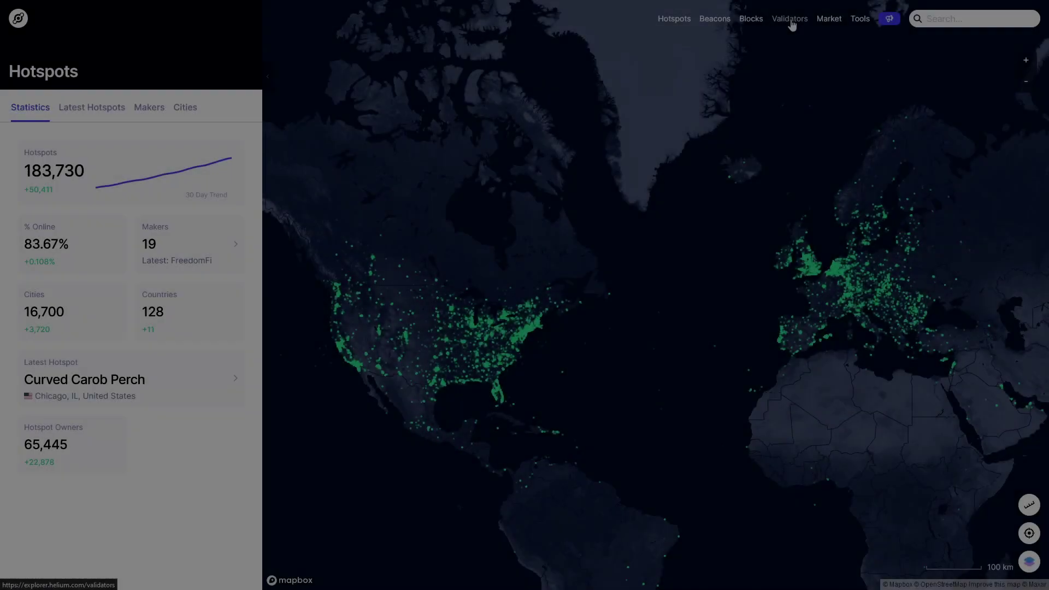
Step: Open Validators in Helium Explorer and show the All Validators list
{"action": "left_click", "coordinate": [792, 22]}
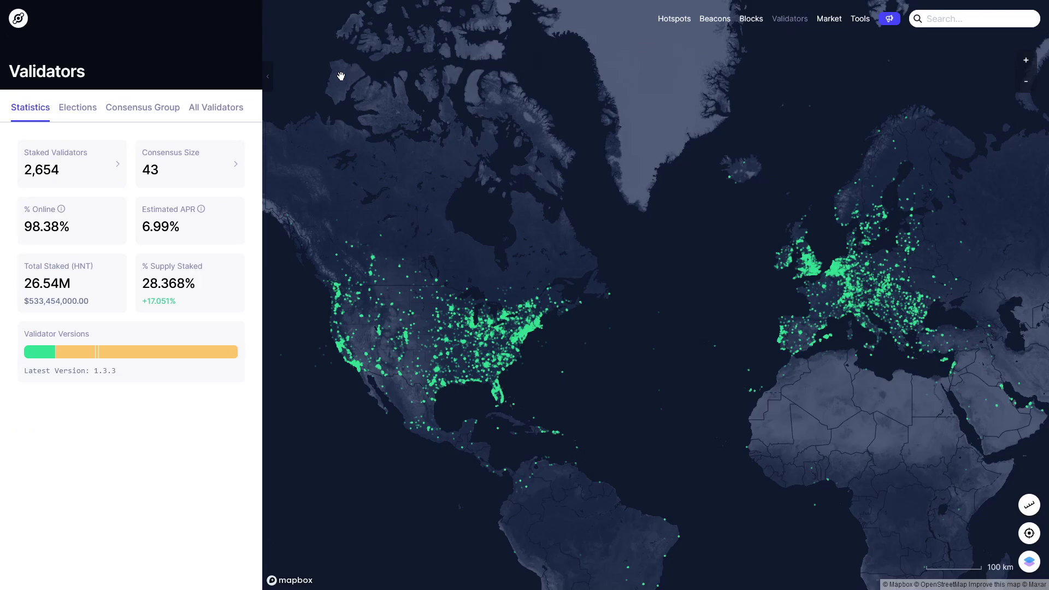
{"action": "left_click", "coordinate": [241, 112]}
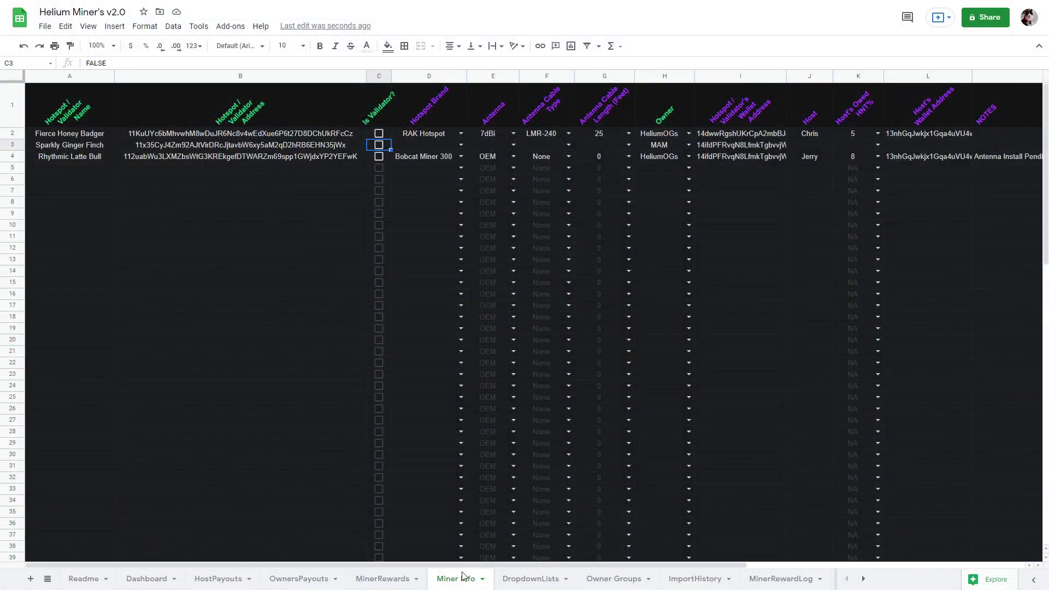
Step: Tick the Is Validator? checkbox in C3 for Sparkly Ginger Finch
{"action": "left_click", "coordinate": [316, 148]}
{"action": "left_click", "coordinate": [100, 147]}
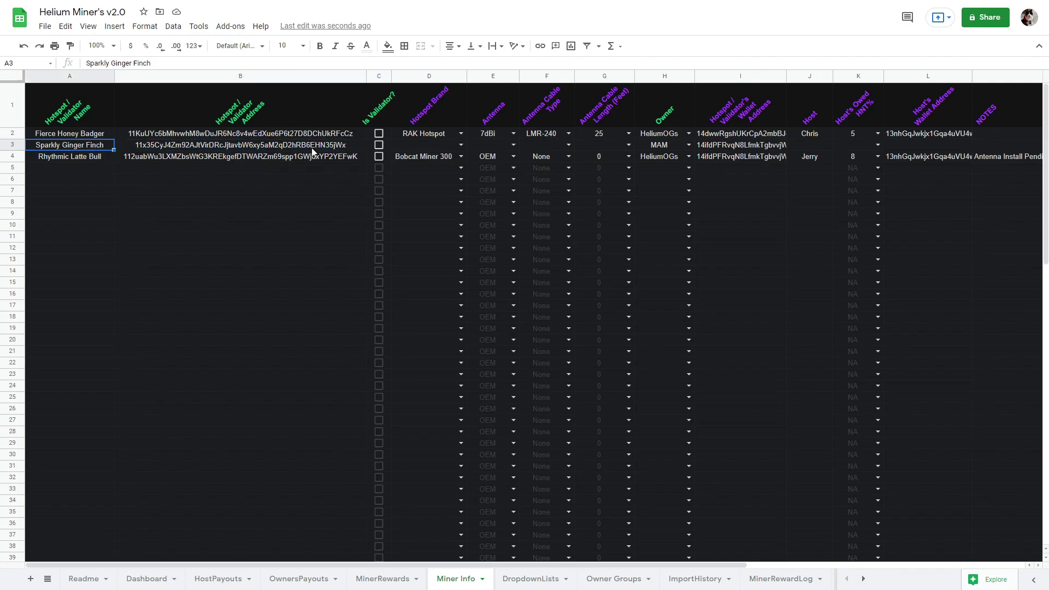
{"action": "left_click", "coordinate": [379, 144]}
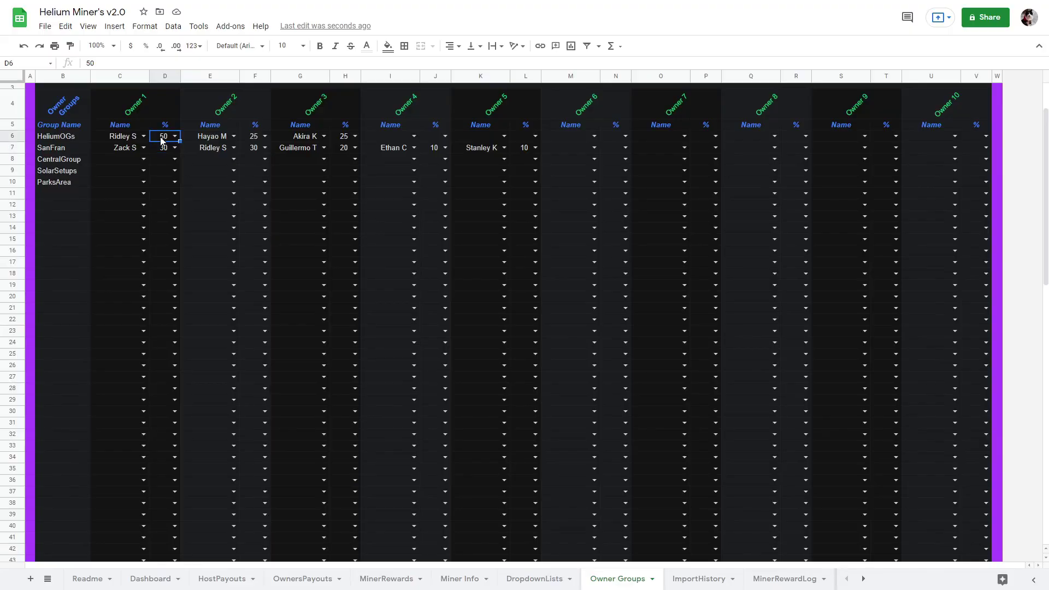
Step: Review the HeliumOGs and SanFran owner groups and their Paid boxes on OwnersPayouts
{"action": "left_click", "coordinate": [70, 139]}
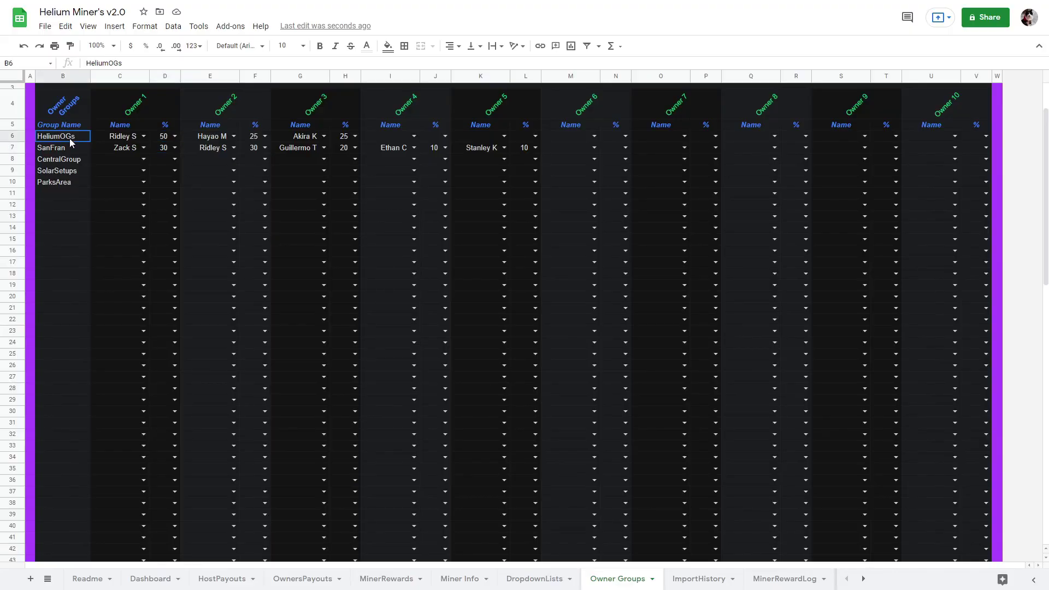
{"action": "left_click", "coordinate": [69, 146]}
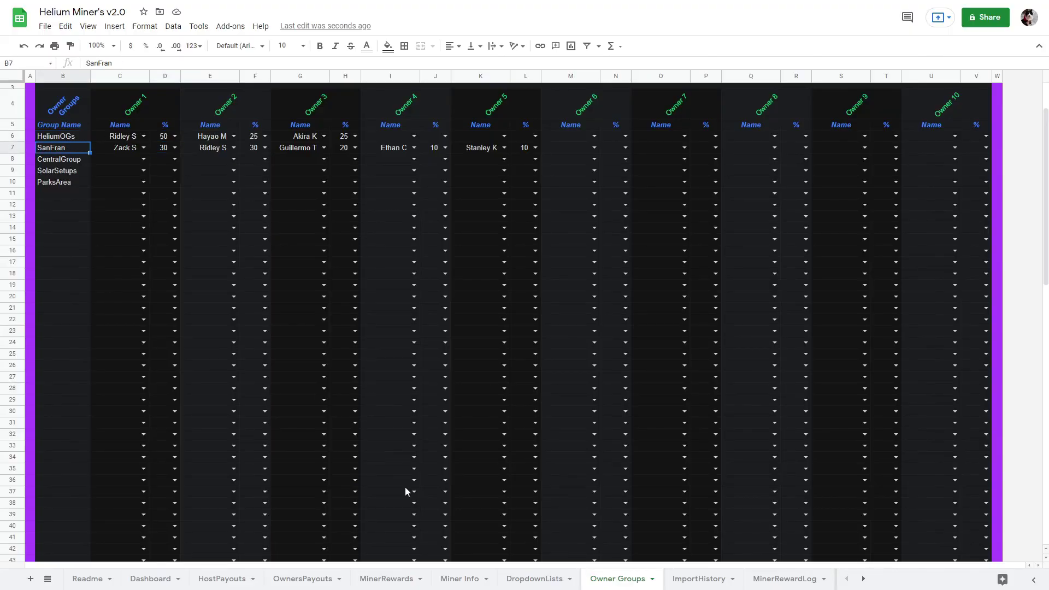
{"action": "left_click", "coordinate": [314, 579]}
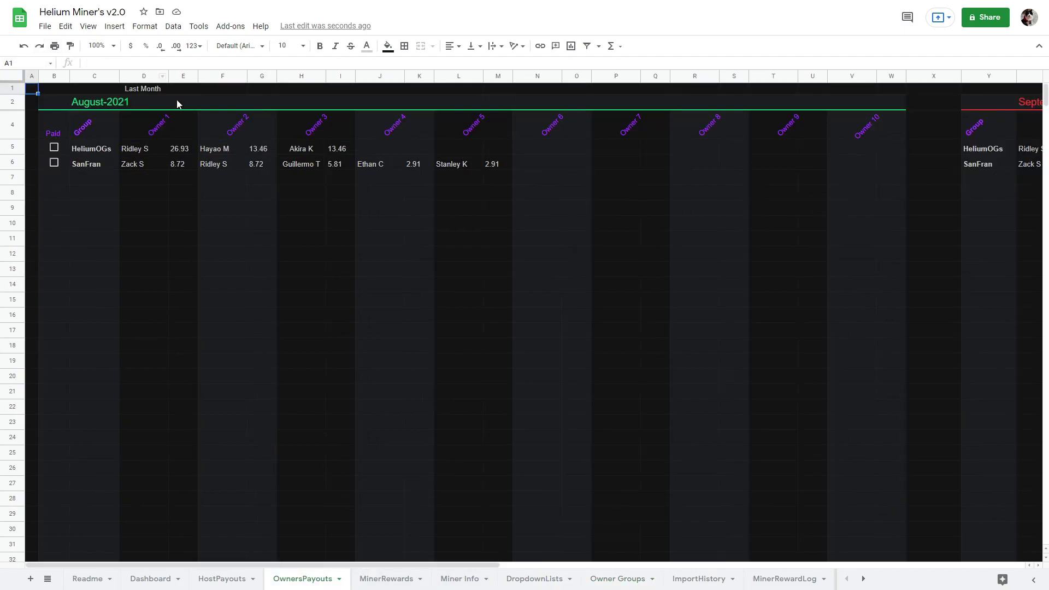
{"action": "left_click", "coordinate": [51, 154]}
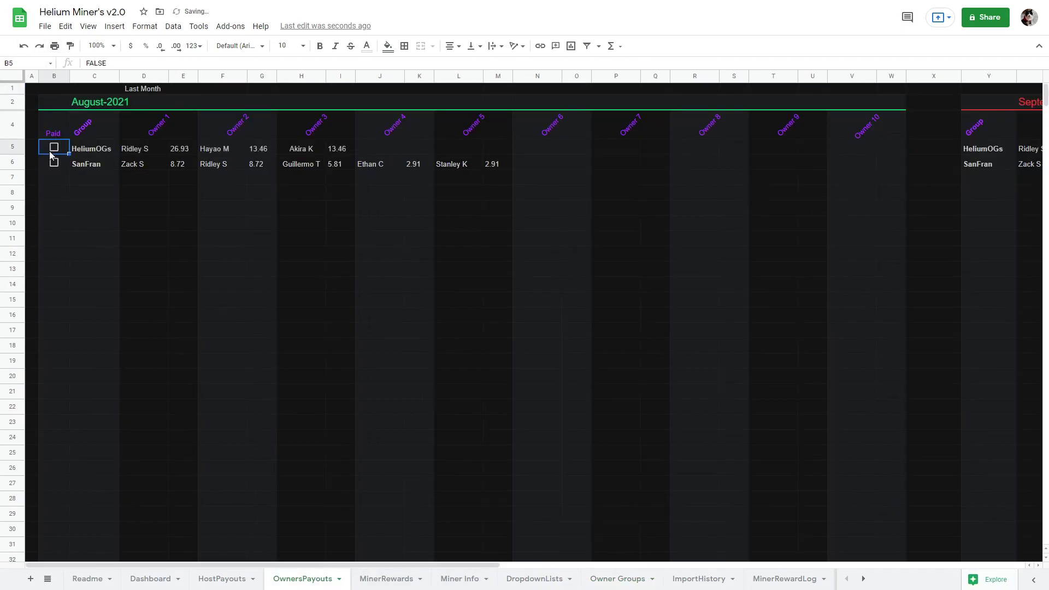
{"action": "left_click", "coordinate": [50, 166]}
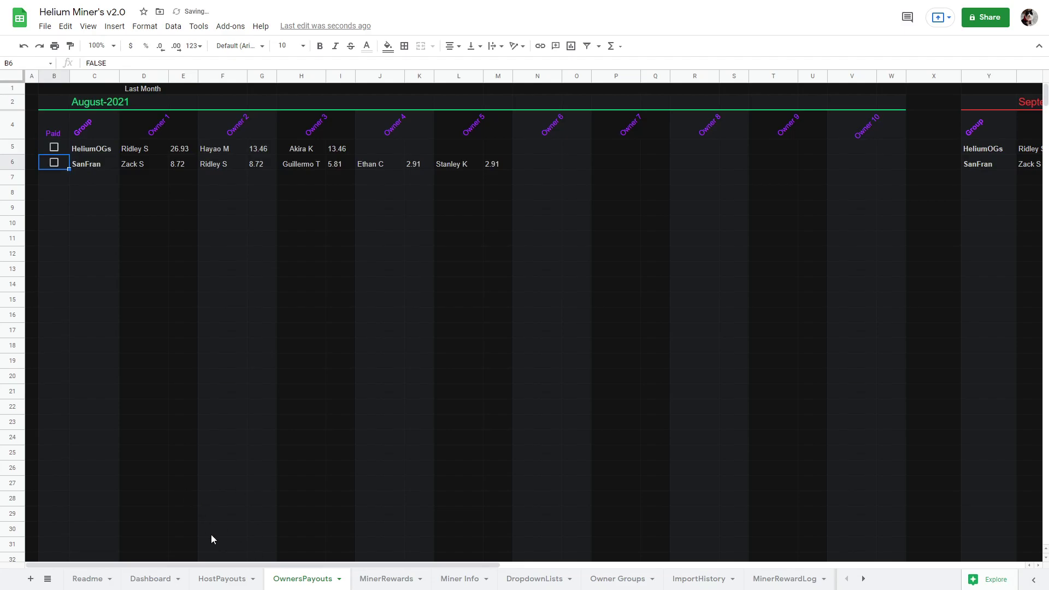
{"action": "left_click_drag", "start_coordinate": [215, 566], "coordinate": [642, 569]}
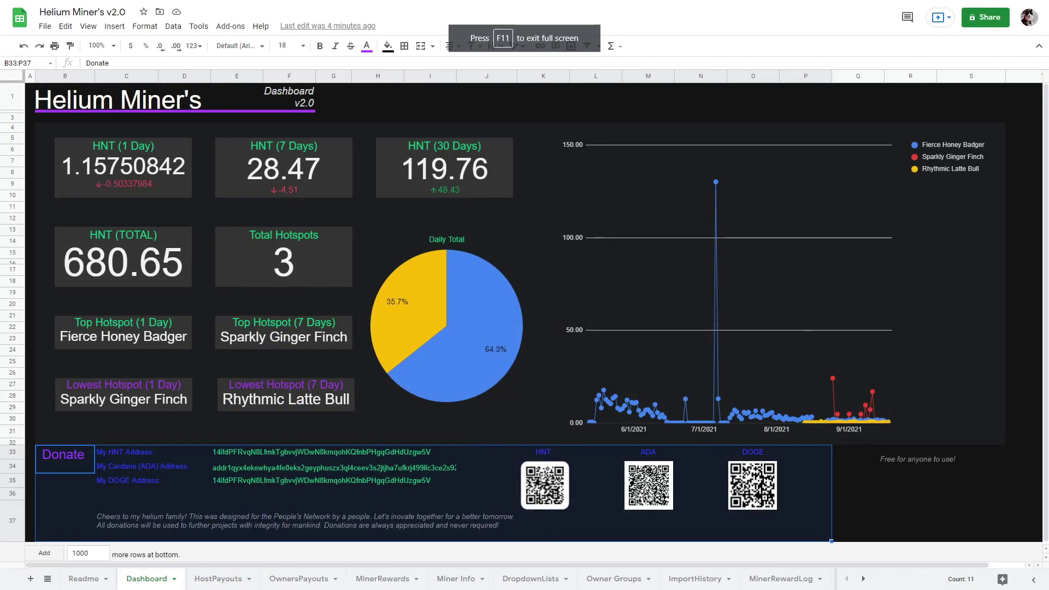
Step: Enter ten owner names into cells G3:G12 on the DropdownLists sheet
{"action": "left_click", "coordinate": [579, 578]}
{"action": "left_click", "coordinate": [372, 155]}
{"action": "type", "text": "Ridley S"}
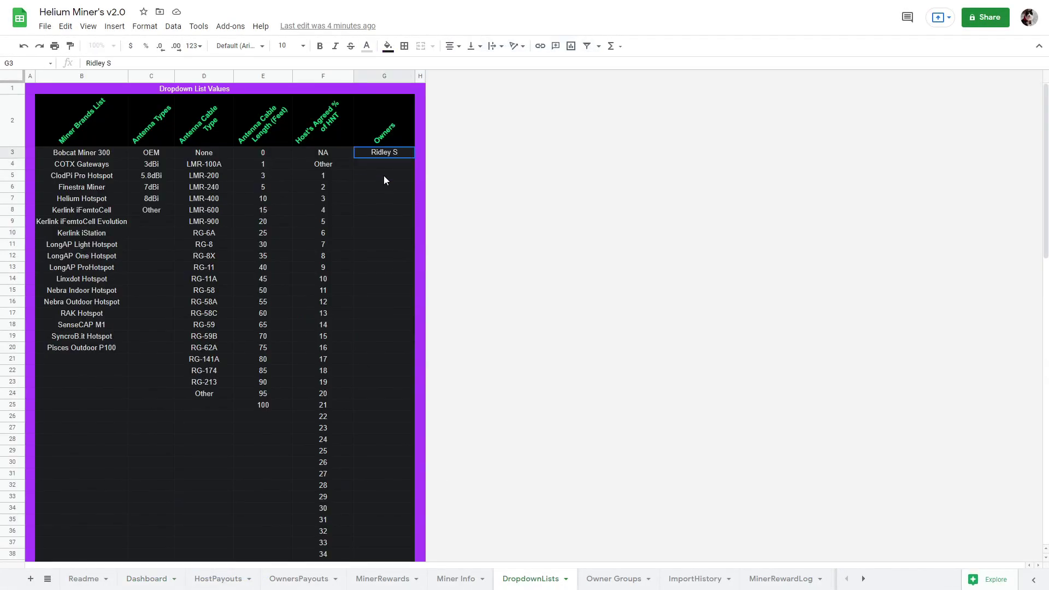
{"action": "key", "text": "Return"}
{"action": "type", "text": "Hayao M"}
{"action": "key", "text": "Return"}
{"action": "type", "text": "Akira K"}
{"action": "key", "text": "Return"}
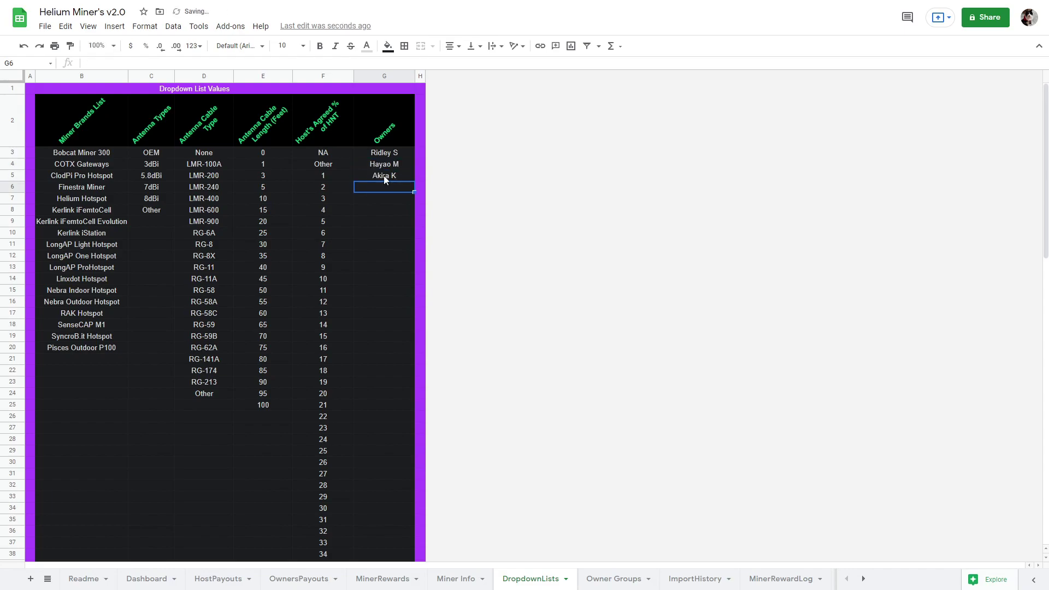
{"action": "type", "text": "Zack S"}
{"action": "key", "text": "Return"}
{"action": "type", "text": "Ethan C Quentin T Tim B Guillermo T Christopher N Stanley K"}
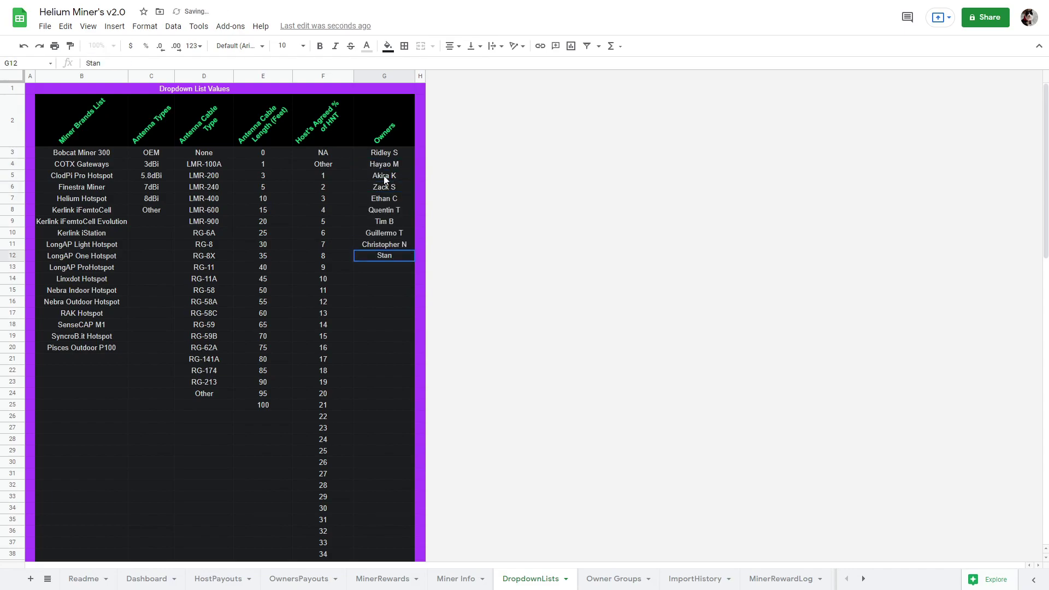
{"action": "left_click", "coordinate": [420, 348]}
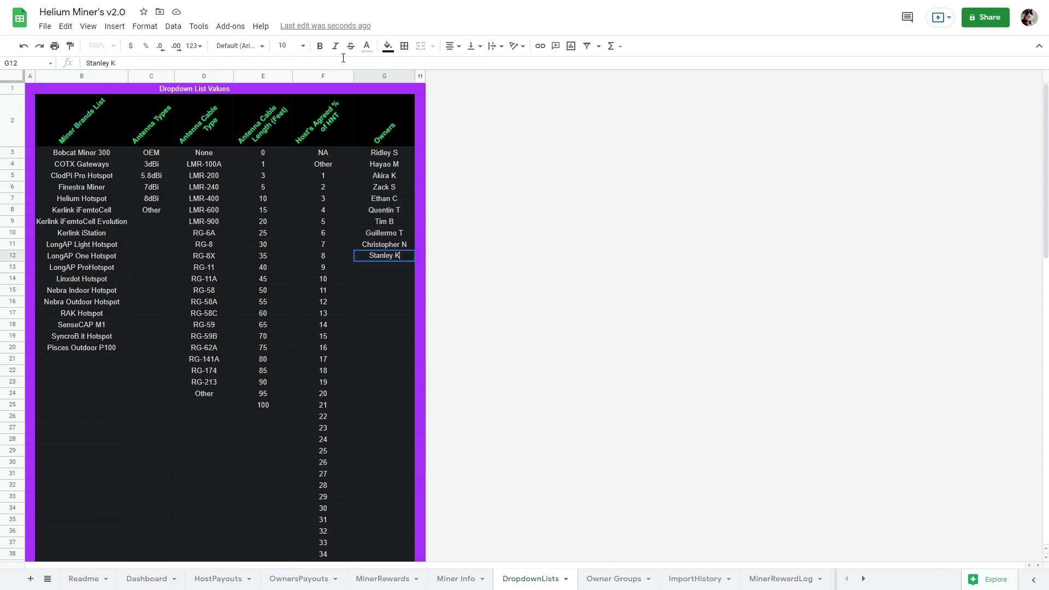
Step: Enter group names HeliumOGs, SanFran, CentralGroup, SolarSetups and ParksAre in B6:B10
{"action": "left_click", "coordinate": [614, 579]}
{"action": "type", "text": "HeliumOGs"}
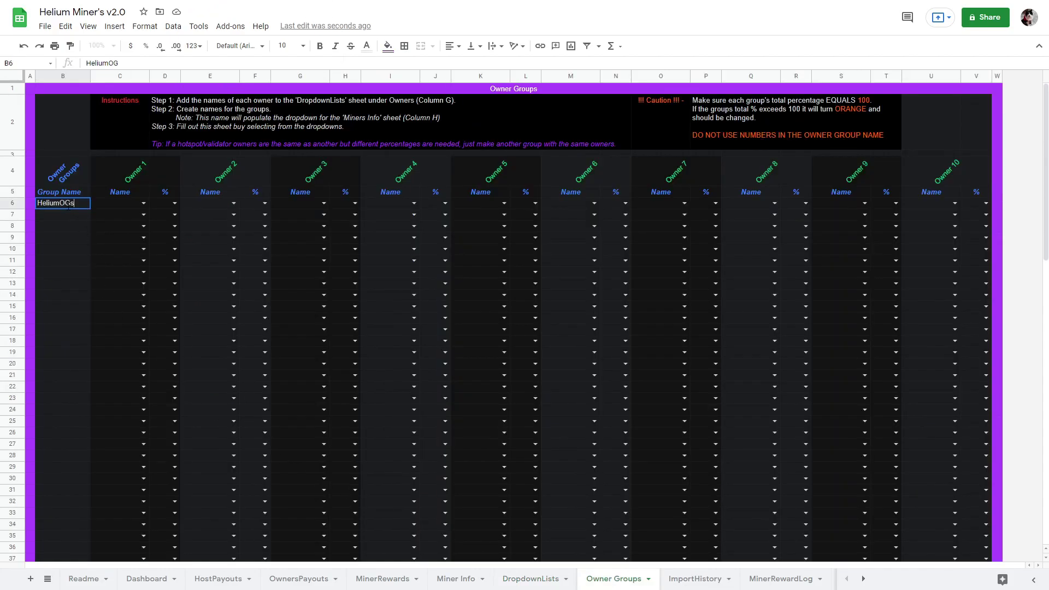
{"action": "key", "text": "Return"}
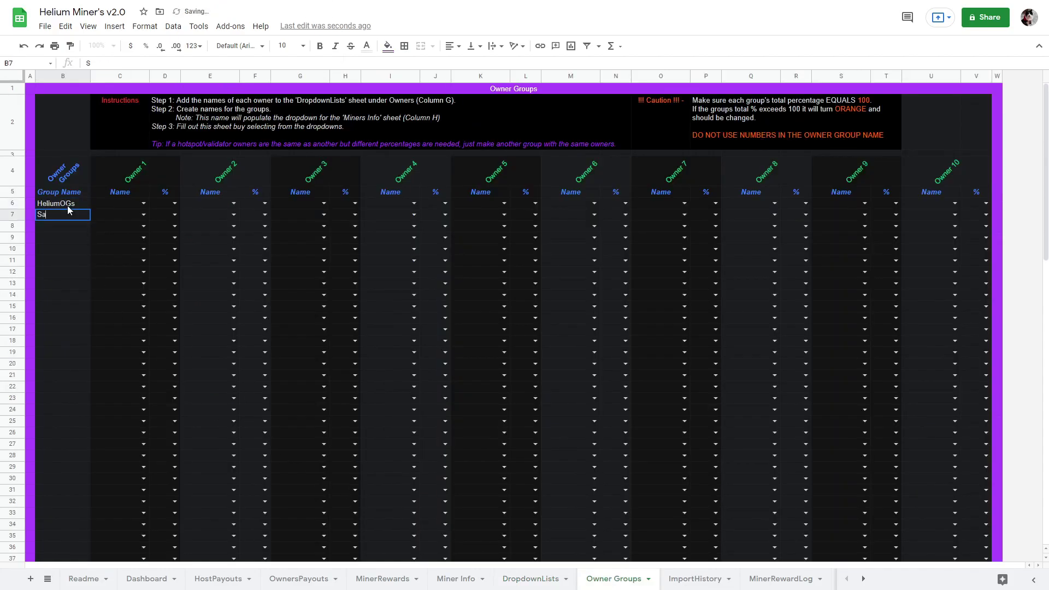
{"action": "type", "text": "SanFran"}
{"action": "key", "text": "Return"}
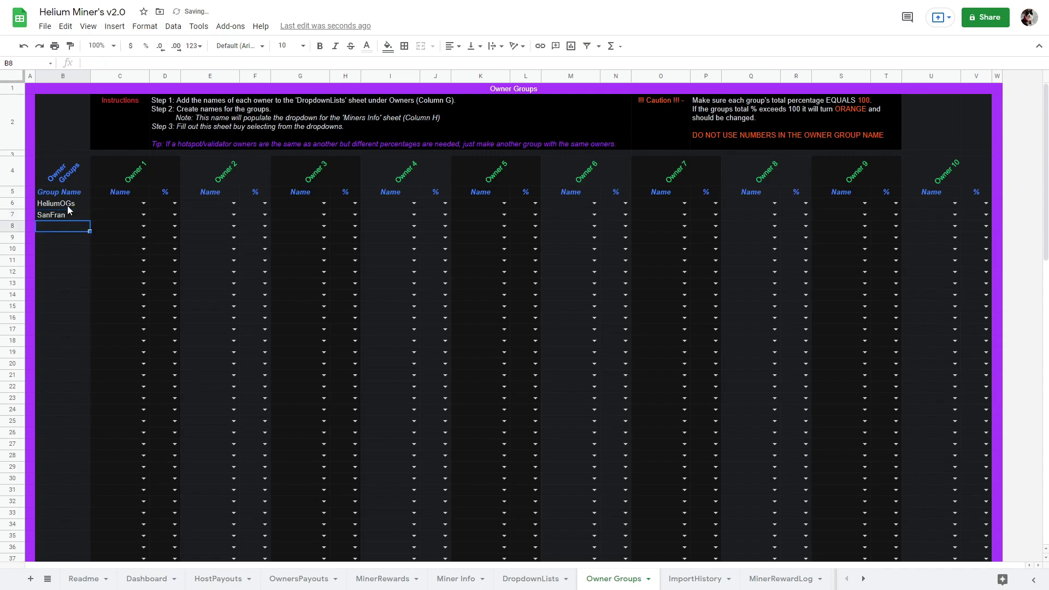
{"action": "type", "text": "CentralGroup"}
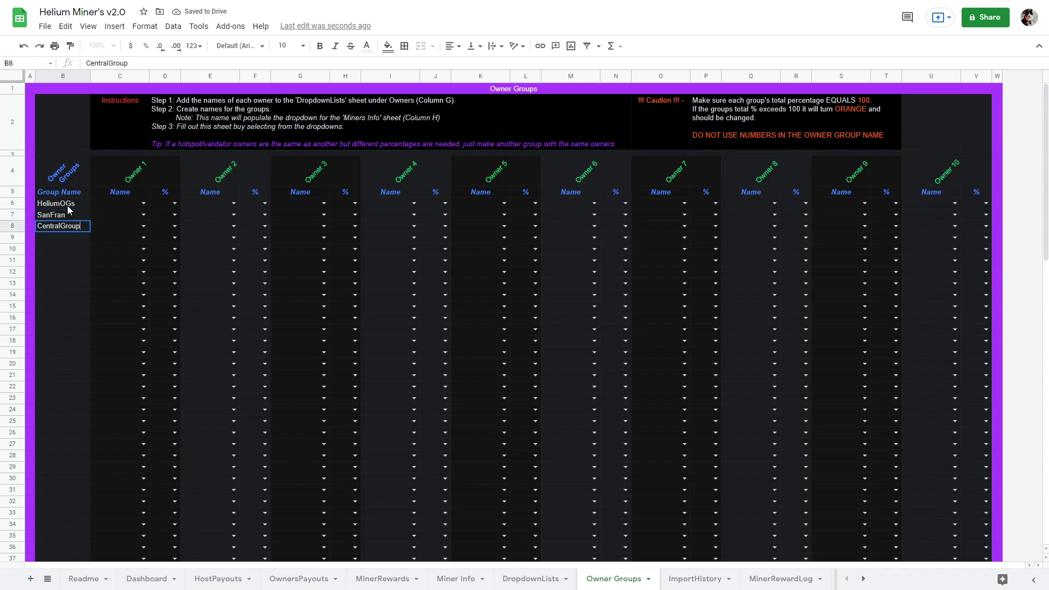
{"action": "key", "text": "Return"}
{"action": "type", "text": "SolarSetups"}
{"action": "key", "text": "Return"}
{"action": "type", "text": "ParksAre"}
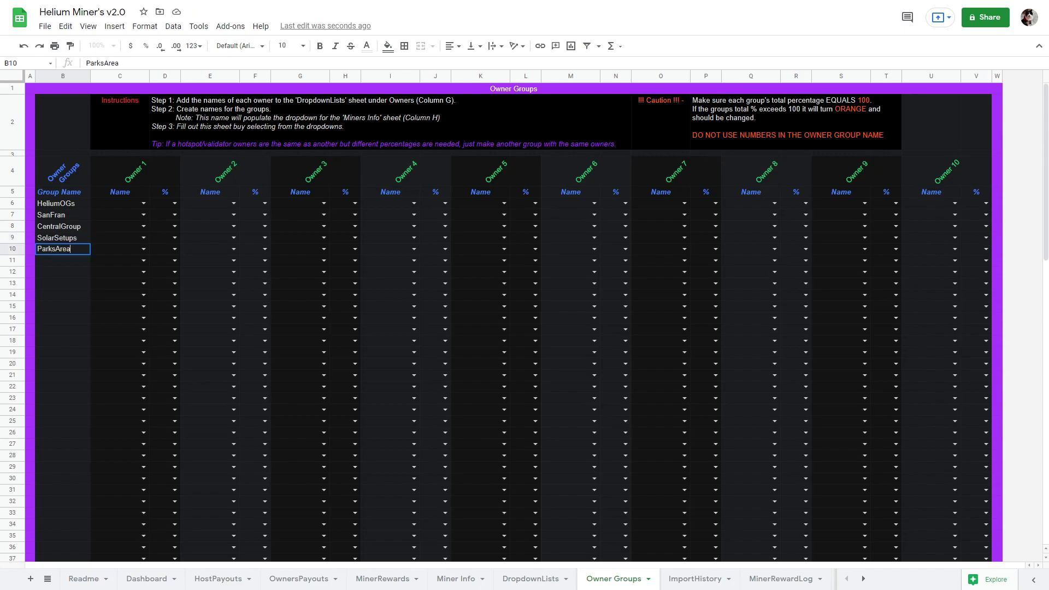
Step: Give HeliumOGs its first two owners at 50 and 25 percent
{"action": "left_click", "coordinate": [143, 205]}
{"action": "left_click", "coordinate": [141, 217]}
{"action": "left_click", "coordinate": [175, 203]}
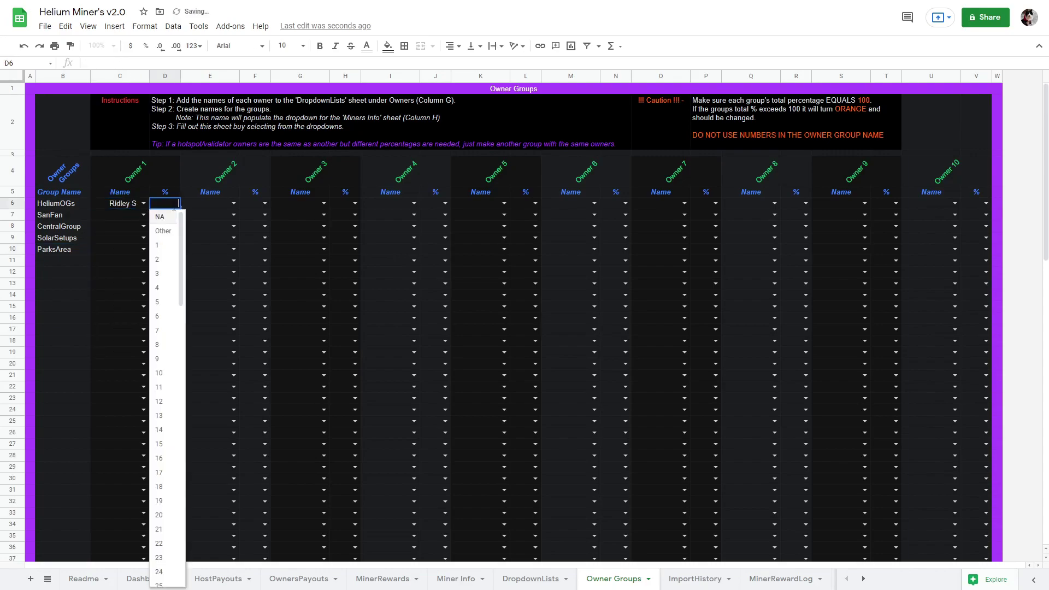
{"action": "scroll", "coordinate": [159, 481], "scroll_direction": "down", "scroll_amount": 3}
{"action": "left_click", "coordinate": [158, 562]}
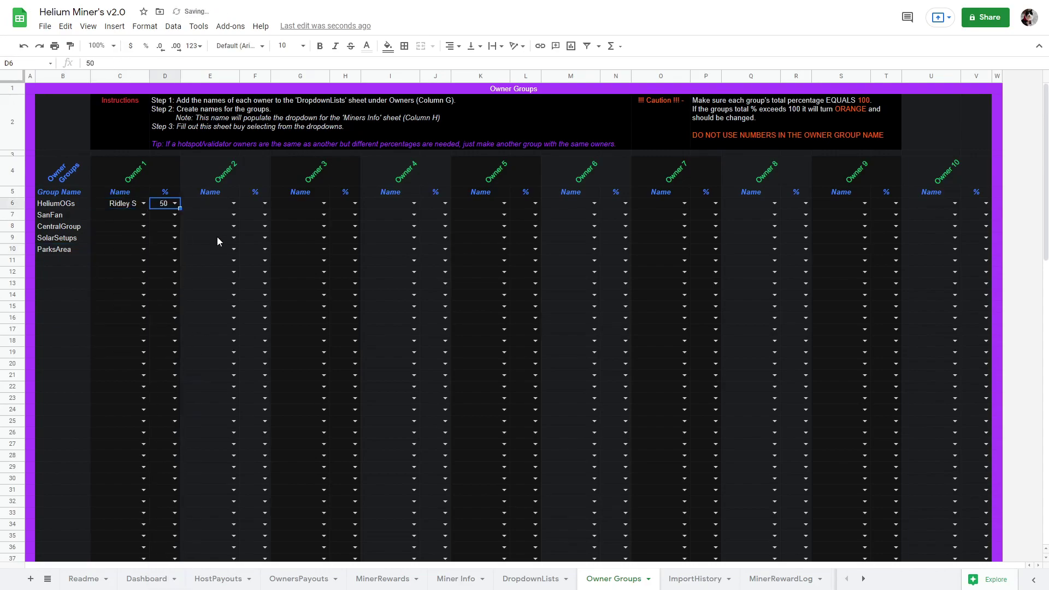
{"action": "left_click", "coordinate": [234, 203]}
{"action": "left_click", "coordinate": [224, 234]}
{"action": "left_click", "coordinate": [265, 204]}
{"action": "scroll", "coordinate": [257, 375], "scroll_direction": "down", "scroll_amount": 3}
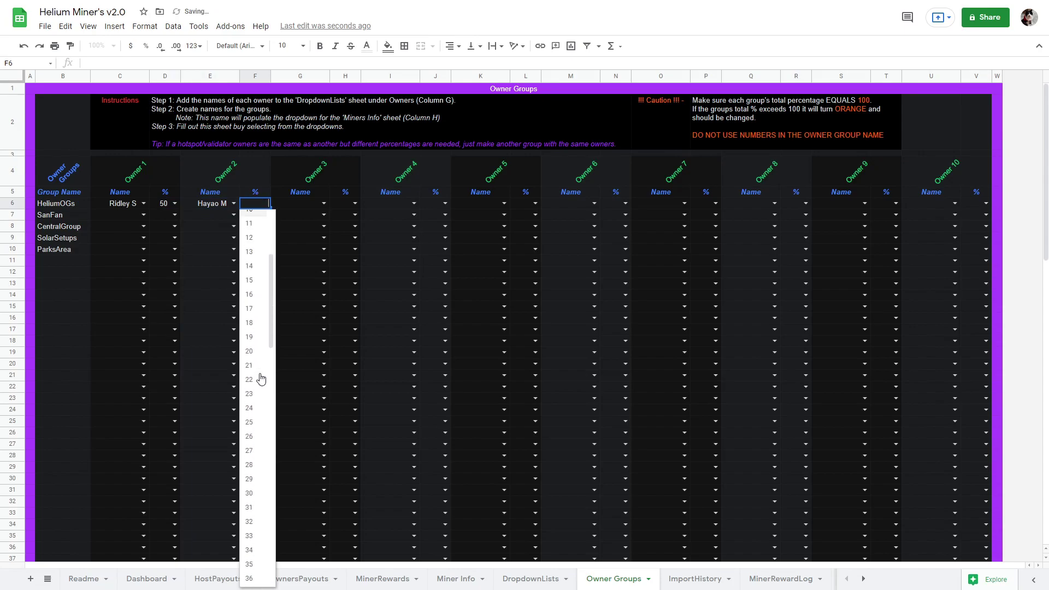
{"action": "left_click", "coordinate": [255, 346]}
Step: Add HeliumOGs' third owner at 25 percent, correcting an accidental 26
{"action": "left_click", "coordinate": [324, 203]}
{"action": "left_click", "coordinate": [312, 245]}
{"action": "left_click", "coordinate": [355, 203]}
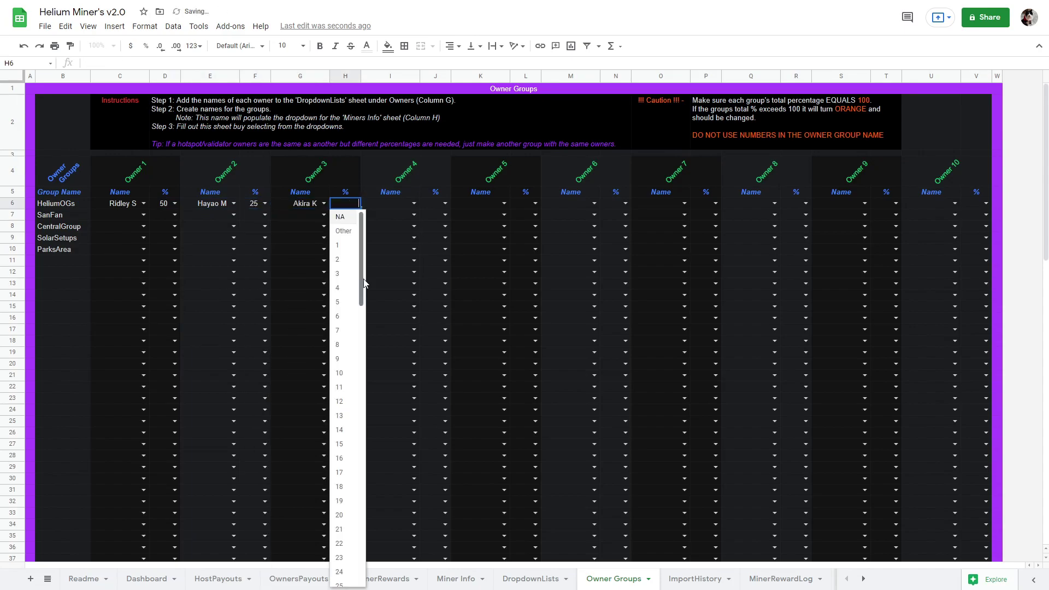
{"action": "scroll", "coordinate": [351, 370], "scroll_direction": "down", "scroll_amount": 4}
{"action": "left_click", "coordinate": [342, 327]}
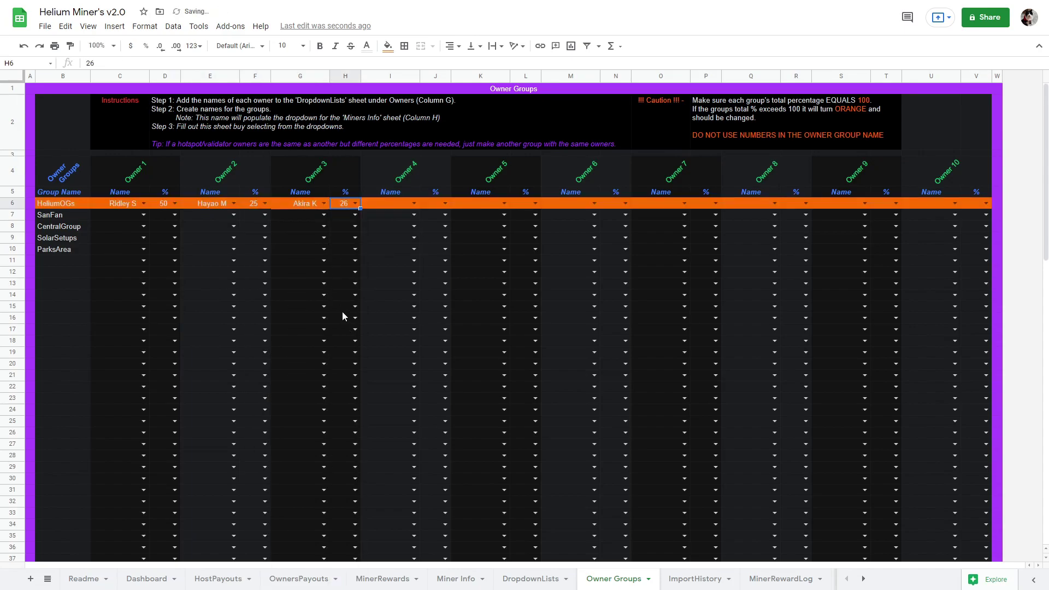
{"action": "left_click", "coordinate": [356, 204]}
{"action": "left_click", "coordinate": [343, 436]}
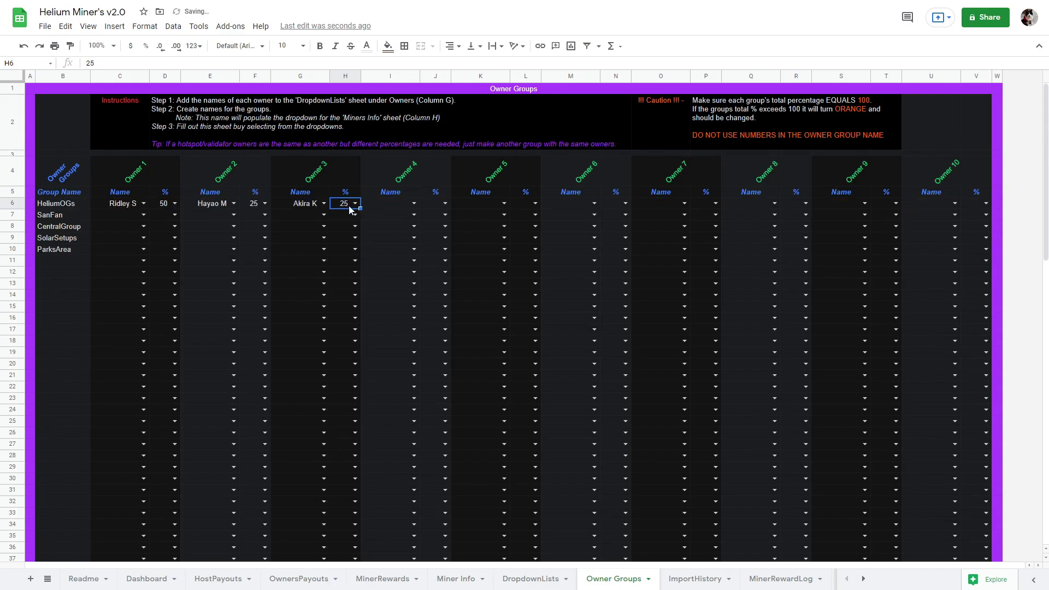
{"action": "left_click", "coordinate": [262, 211]}
{"action": "left_click", "coordinate": [165, 203]}
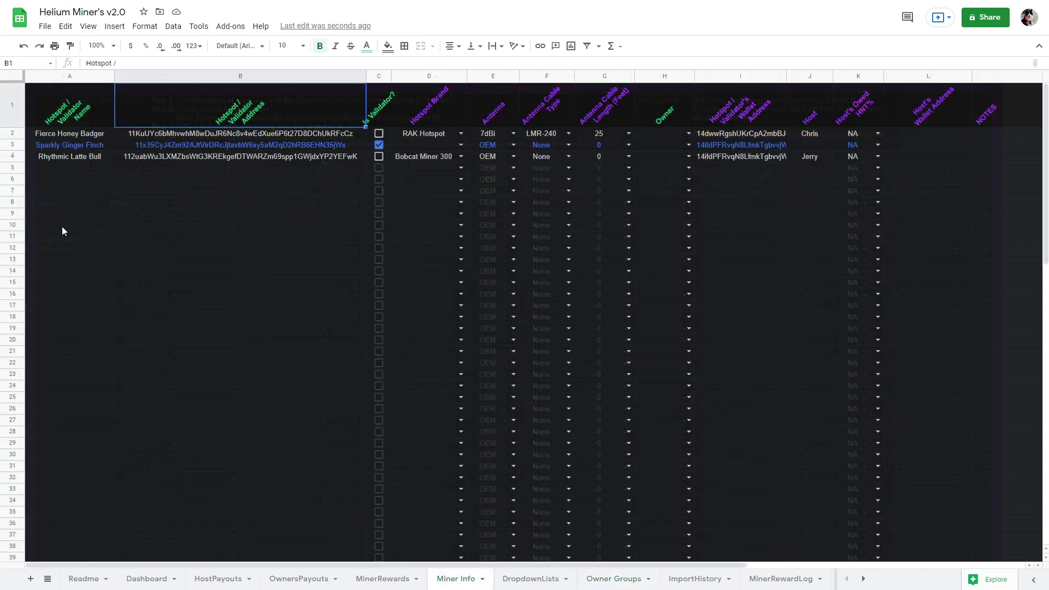
Step: Set the first miner's Owner to HeliumOGs and its host share to 10
{"action": "left_click", "coordinate": [57, 137]}
{"action": "key", "text": "Right"}
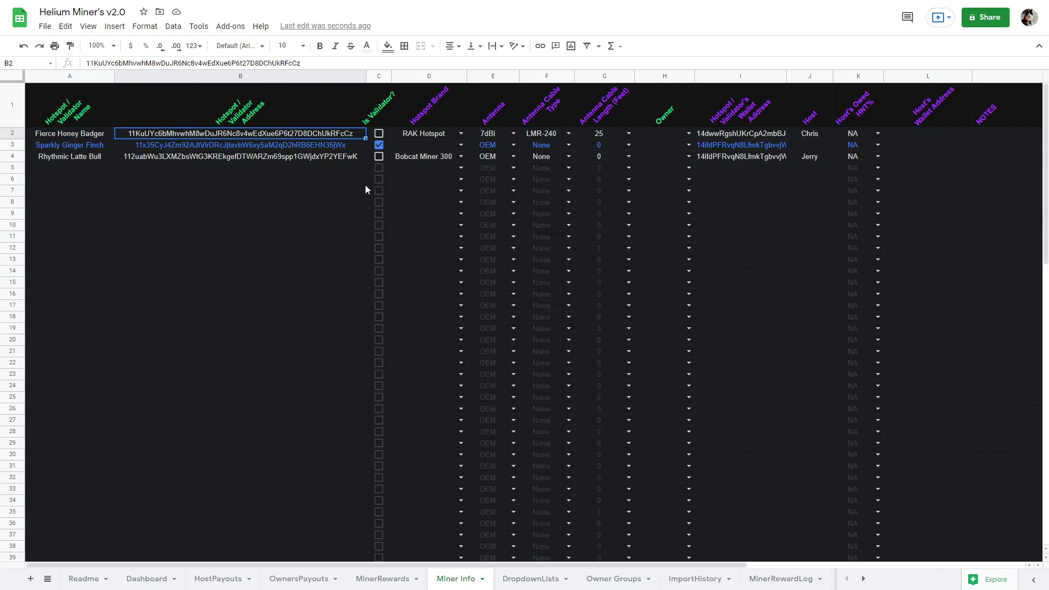
{"action": "key", "text": "Right"}
{"action": "key", "text": "Right"}
{"action": "key", "text": "Right"}
{"action": "key", "text": "Right"}
{"action": "key", "text": "Right"}
{"action": "key", "text": "Right"}
{"action": "left_click", "coordinate": [688, 133]}
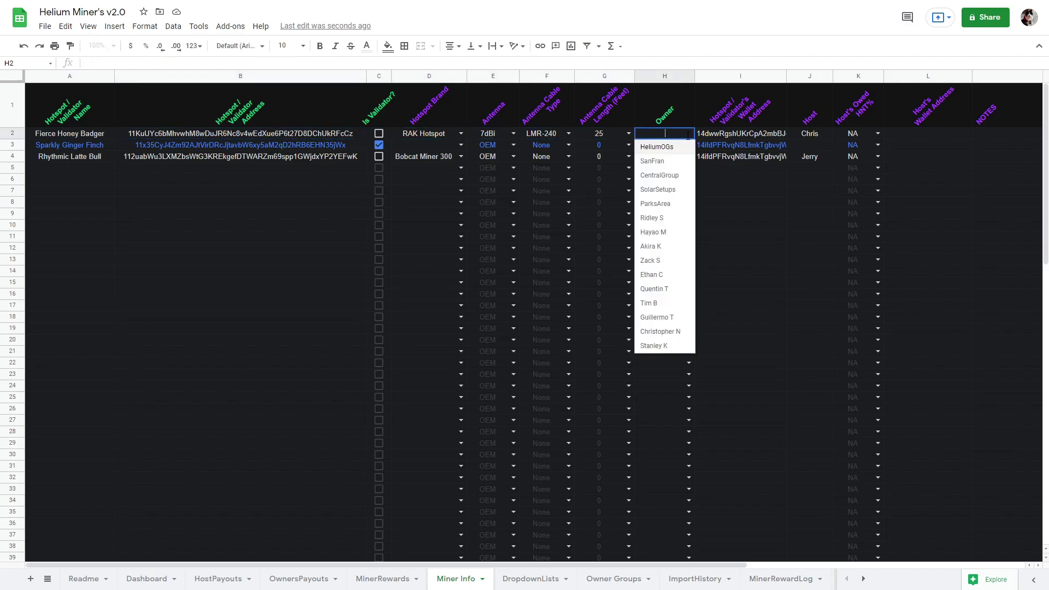
{"action": "left_click", "coordinate": [657, 147]}
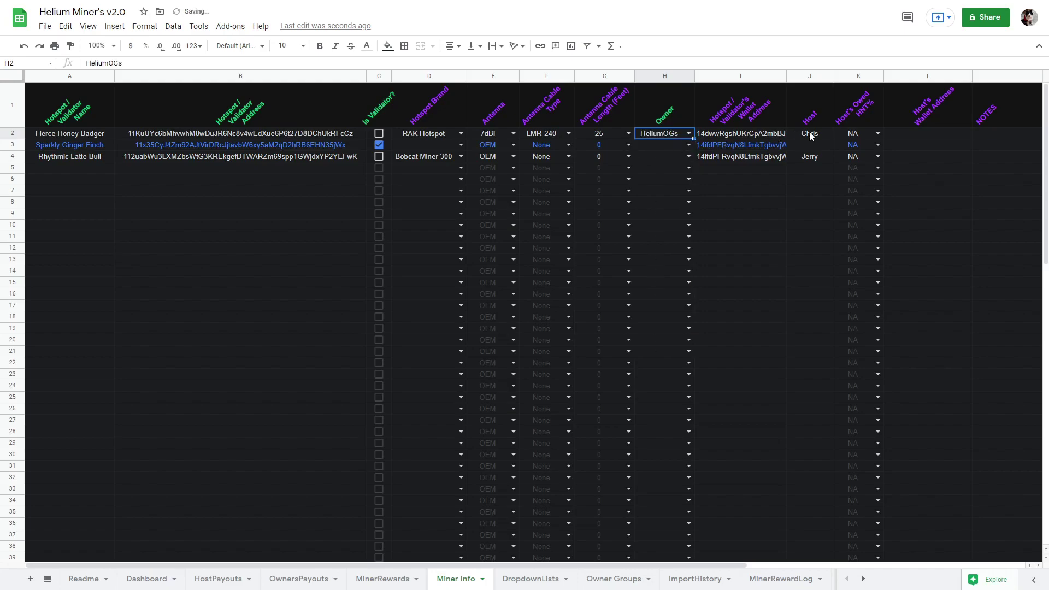
{"action": "left_click", "coordinate": [878, 134]}
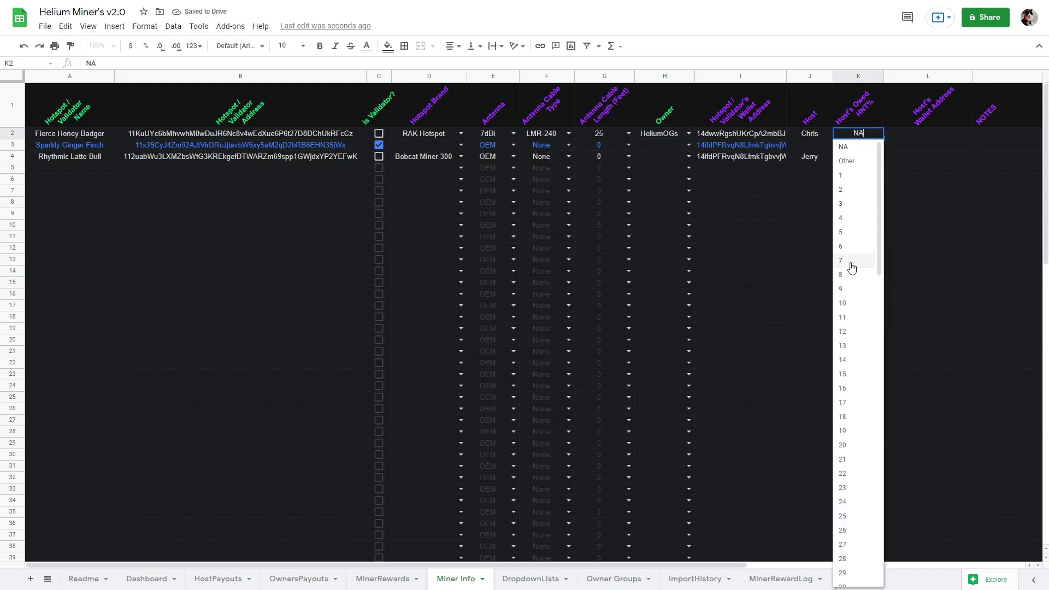
{"action": "left_click", "coordinate": [852, 305]}
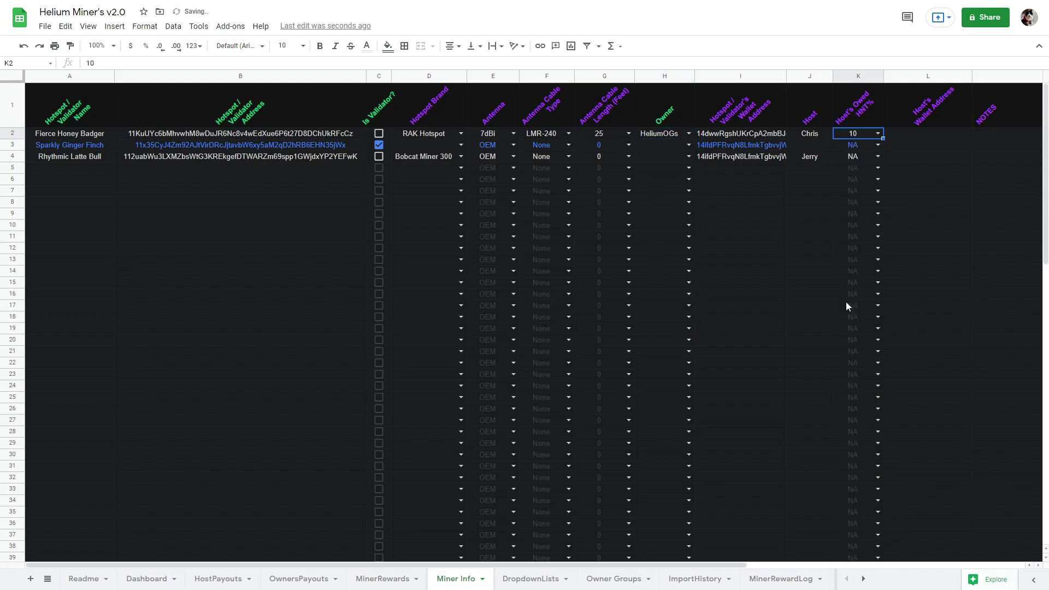
Step: Make SanFran and HeliumOGs the second and third miners' owners, third host share 12
{"action": "left_click", "coordinate": [689, 144]}
{"action": "left_click", "coordinate": [662, 173]}
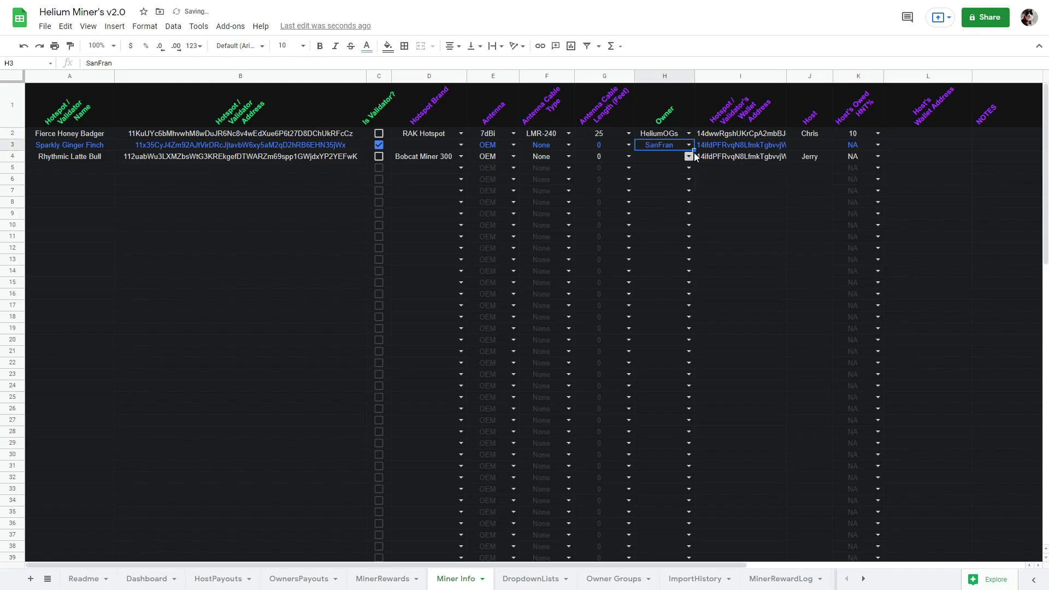
{"action": "left_click", "coordinate": [690, 157]}
{"action": "left_click", "coordinate": [678, 169]}
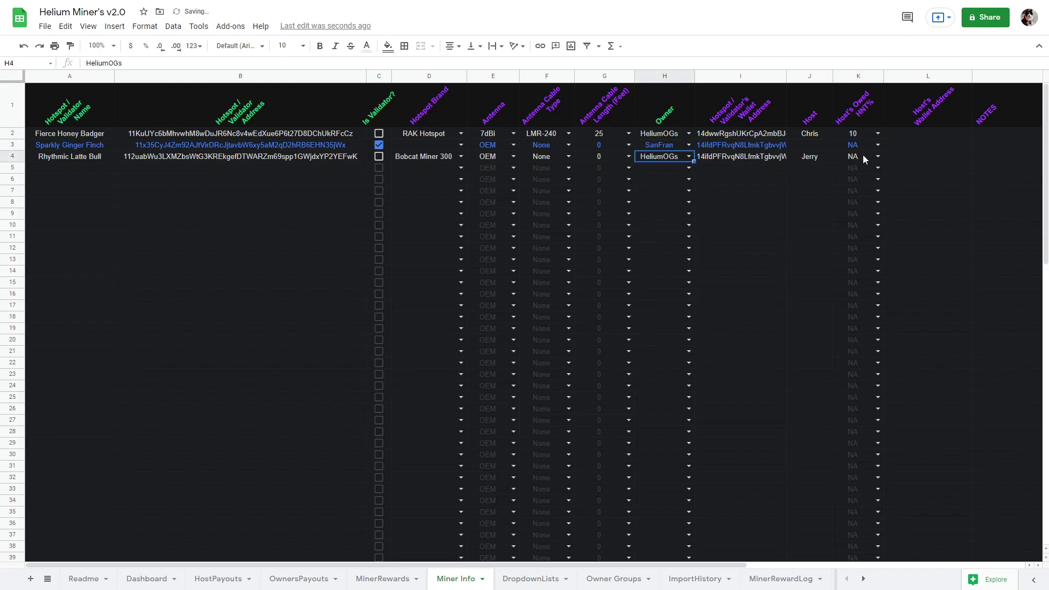
{"action": "left_click", "coordinate": [878, 156]}
{"action": "left_click", "coordinate": [867, 351]}
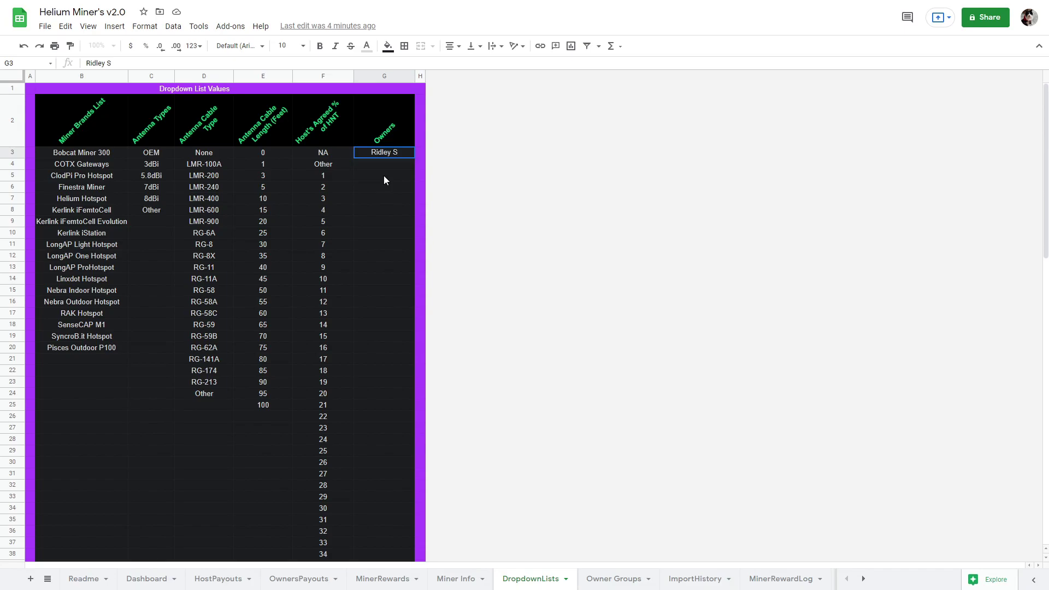
Step: Add four more owner names down DropdownLists column G, then open Miner Info H2's Owner dropdown
{"action": "key", "text": "Return"}
{"action": "type", "text": "Hayao M"}
{"action": "key", "text": "Return"}
{"action": "type", "text": "Akira K"}
{"action": "key", "text": "Return"}
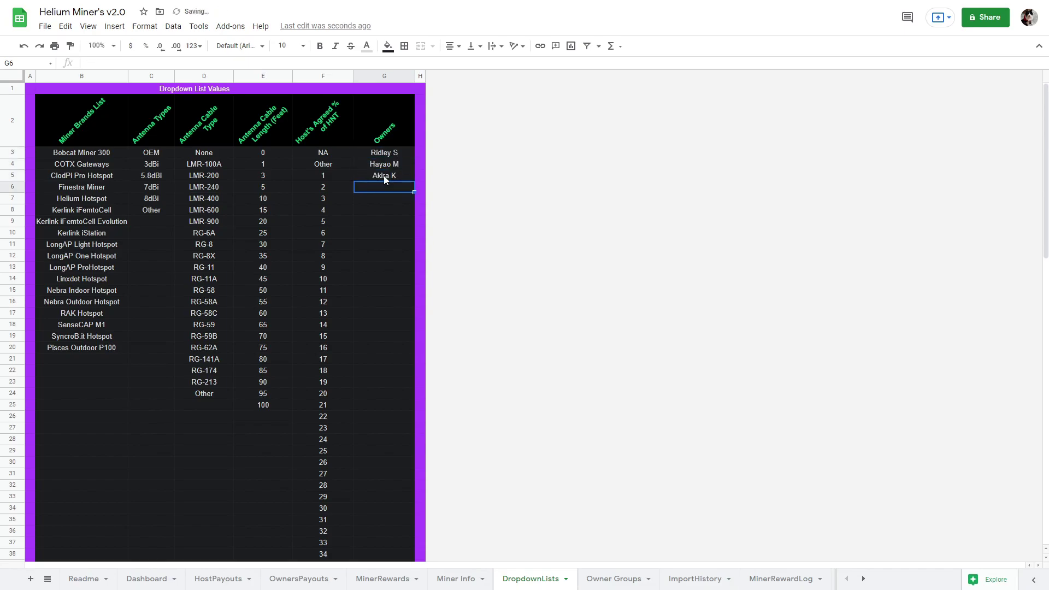
{"action": "type", "text": "Zack S"}
{"action": "key", "text": "Return"}
{"action": "type", "text": "Ethan C"}
{"action": "key", "text": "Return"}
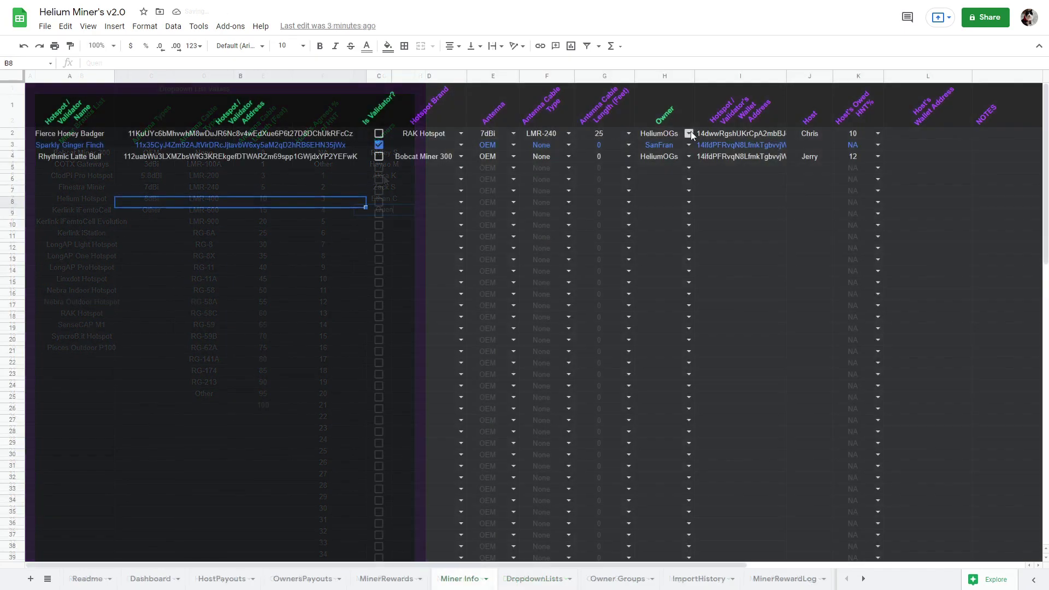
{"action": "left_click", "coordinate": [689, 134]}
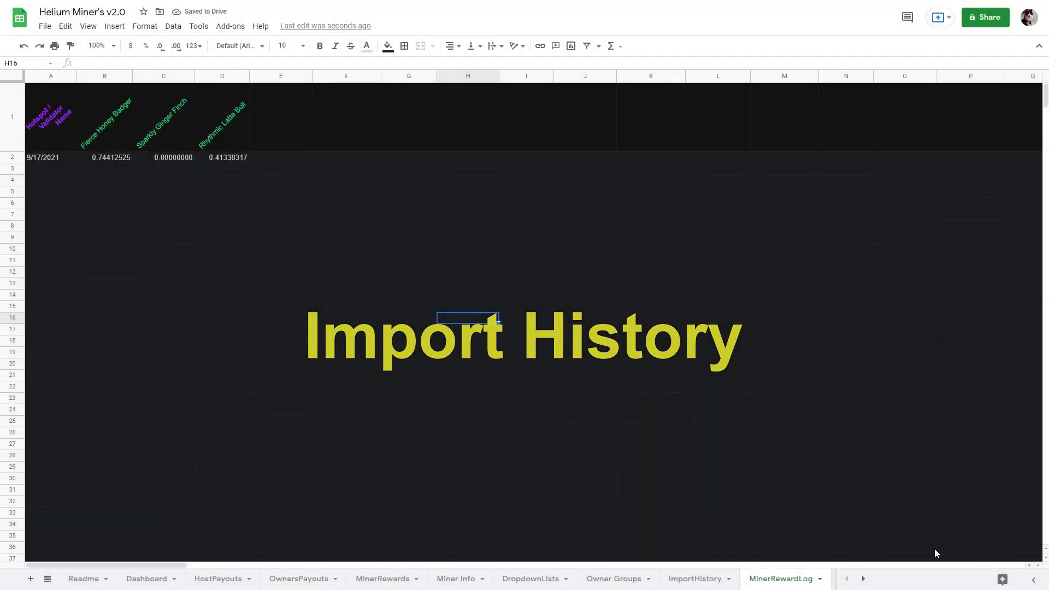
Step: Set the ImportHistory B1 miner to Fierce Honey Badger
{"action": "left_click", "coordinate": [681, 582]}
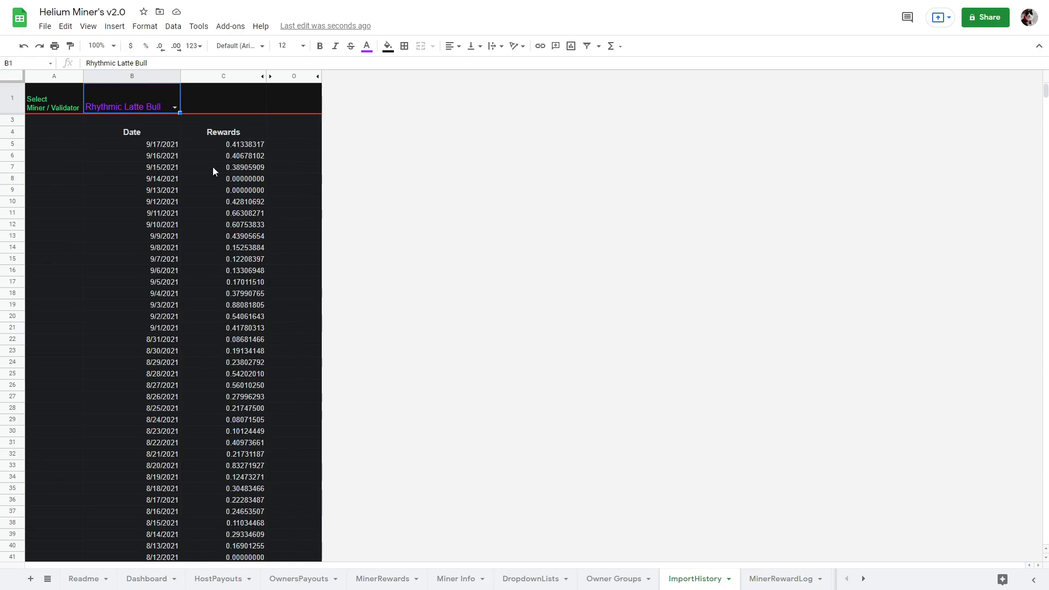
{"action": "left_click", "coordinate": [174, 107]}
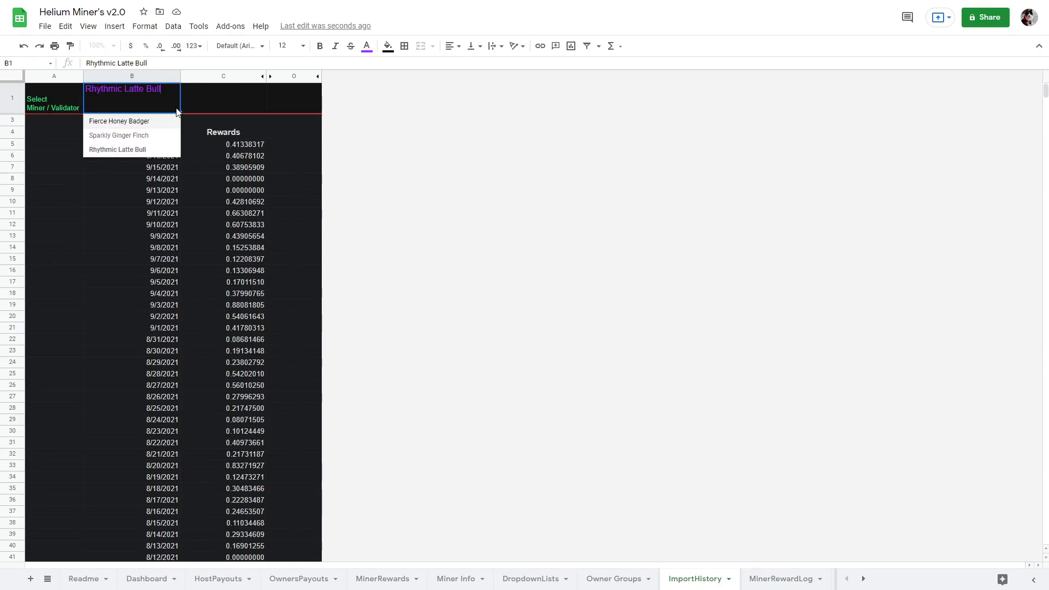
{"action": "left_click", "coordinate": [143, 123]}
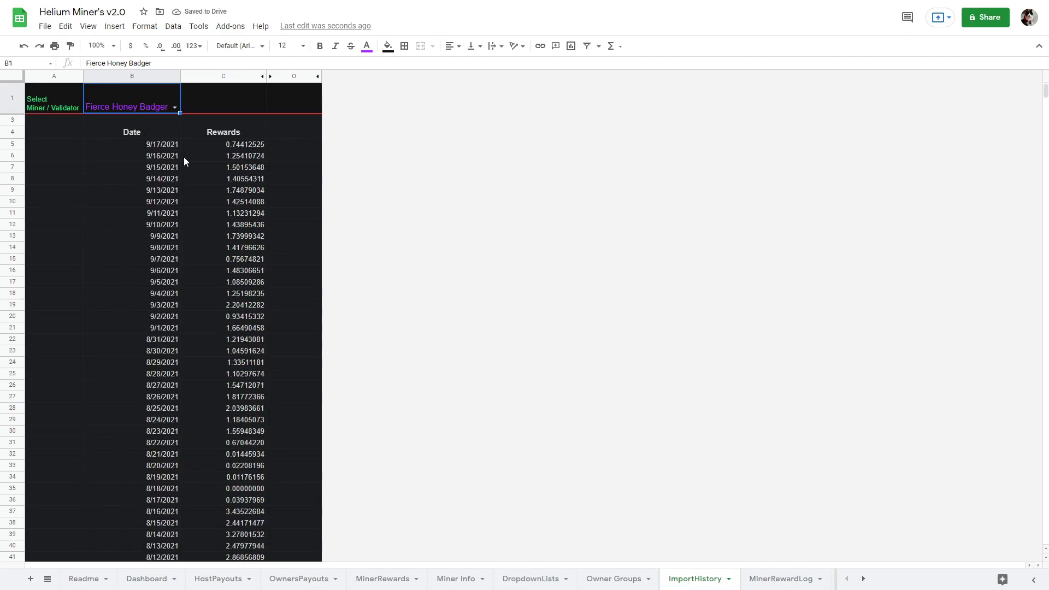
Step: Check the date formulas and scroll down to the last date in B132
{"action": "left_click", "coordinate": [145, 145]}
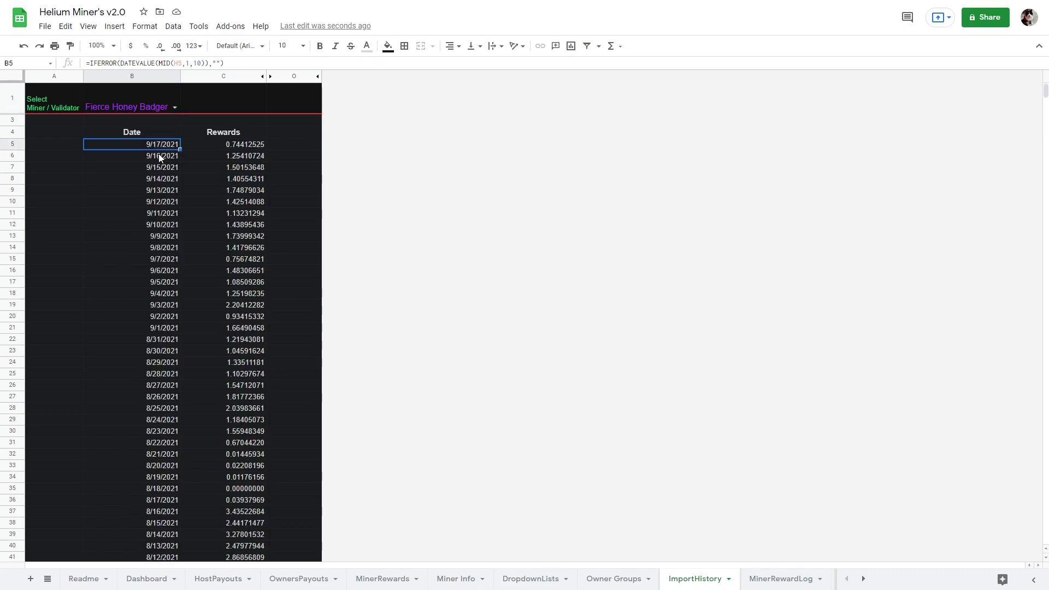
{"action": "left_click", "coordinate": [160, 156]}
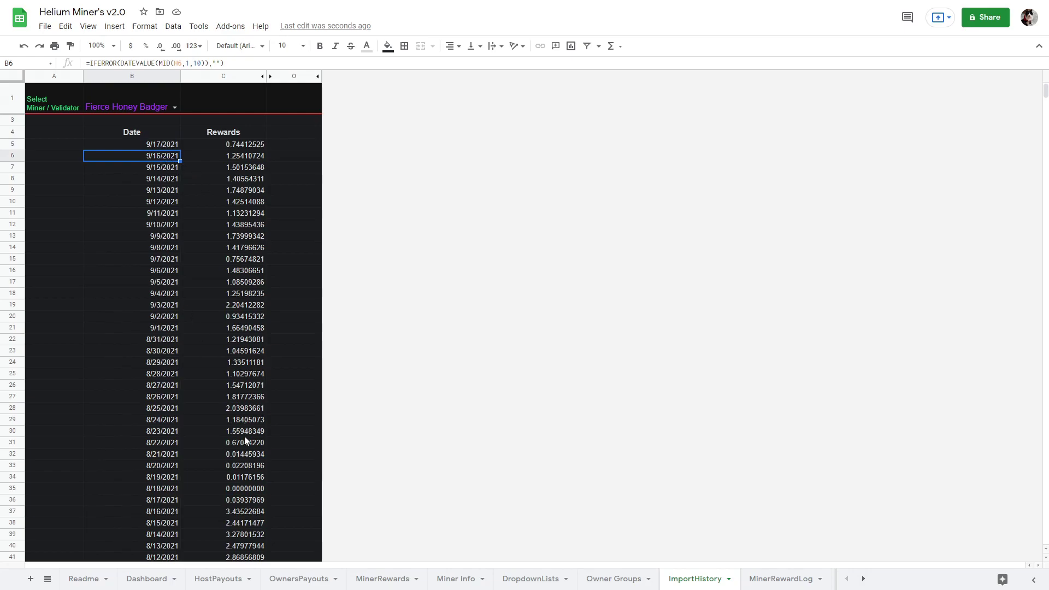
{"action": "scroll", "coordinate": [245, 438], "scroll_direction": "down", "scroll_amount": 8}
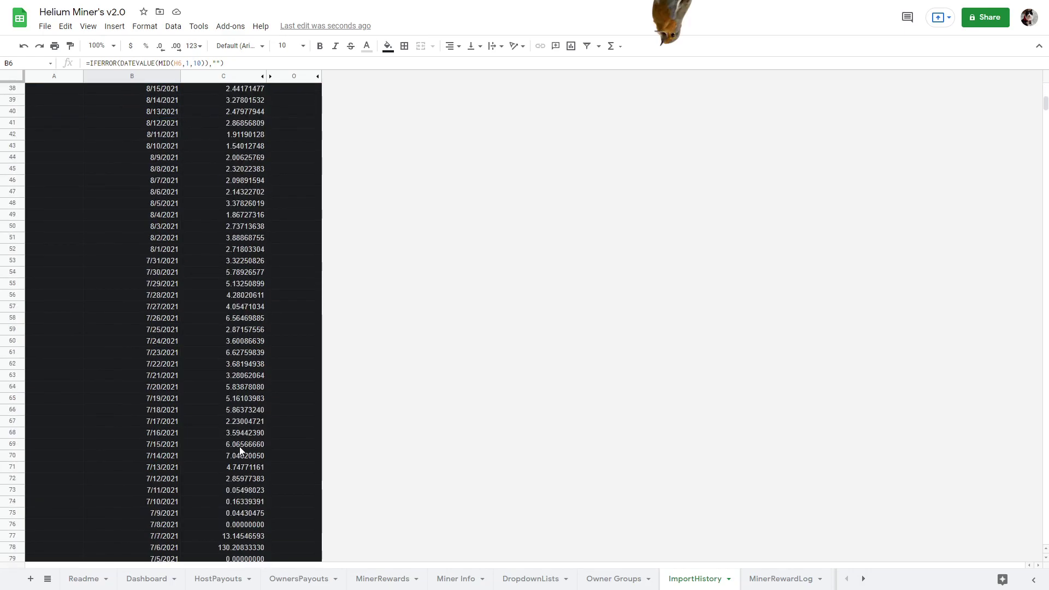
{"action": "scroll", "coordinate": [239, 447], "scroll_direction": "down", "scroll_amount": 5}
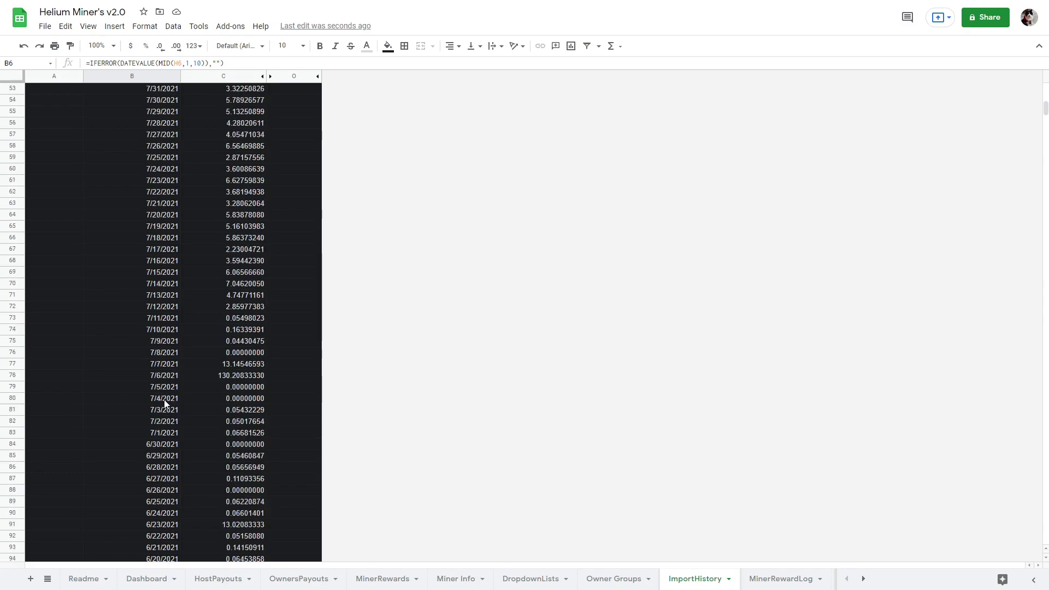
{"action": "scroll", "coordinate": [164, 399], "scroll_direction": "down", "scroll_amount": 15}
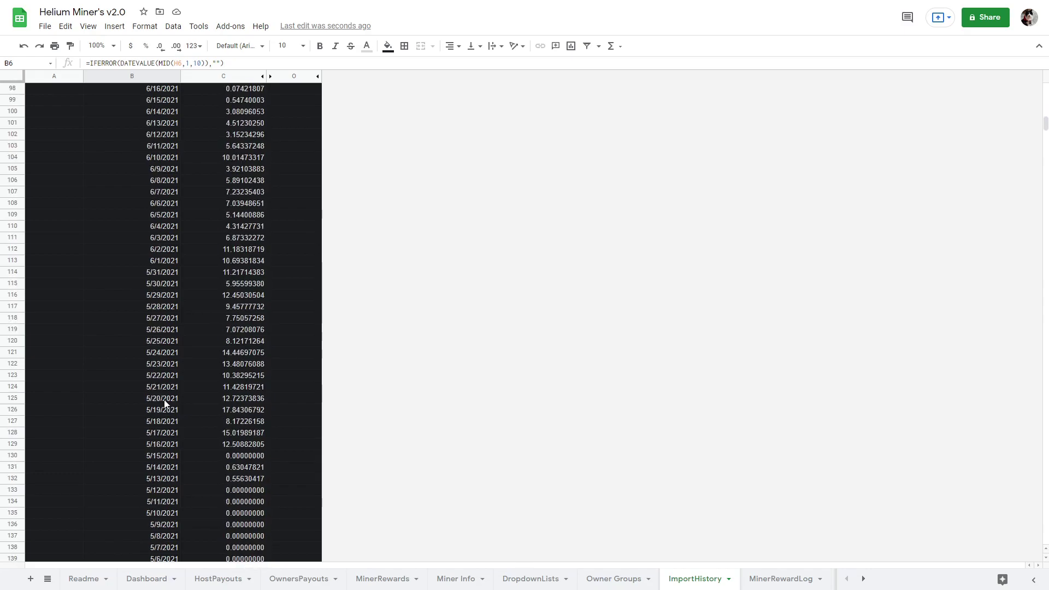
{"action": "left_click", "coordinate": [152, 479]}
Step: Inspect the reward rounding formula, then return to date cell B132
{"action": "left_click", "coordinate": [224, 479]}
{"action": "scroll", "coordinate": [294, 471], "scroll_direction": "down", "scroll_amount": 7}
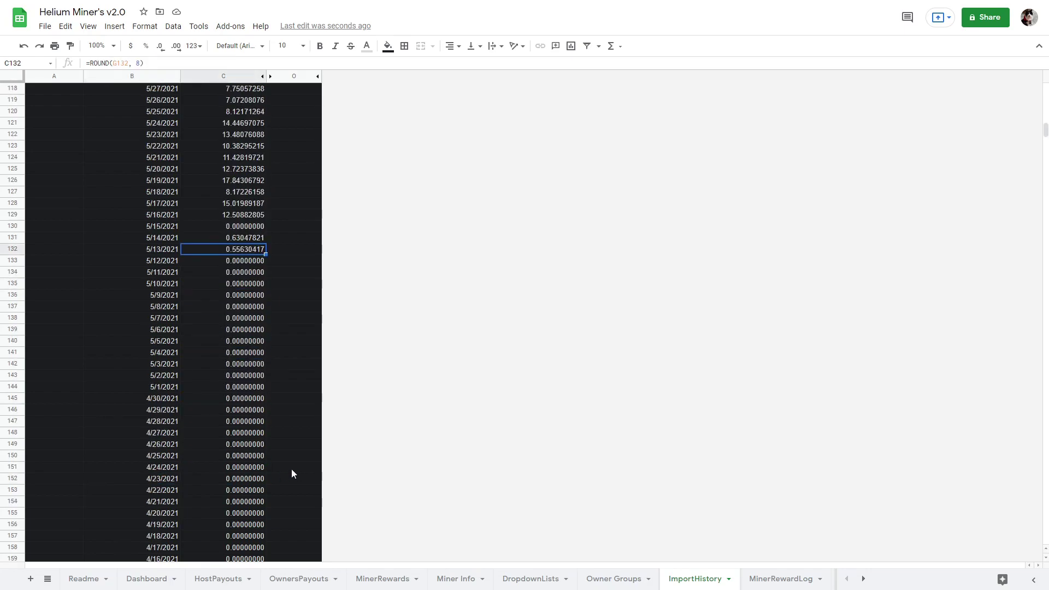
{"action": "scroll", "coordinate": [290, 469], "scroll_direction": "up", "scroll_amount": 6}
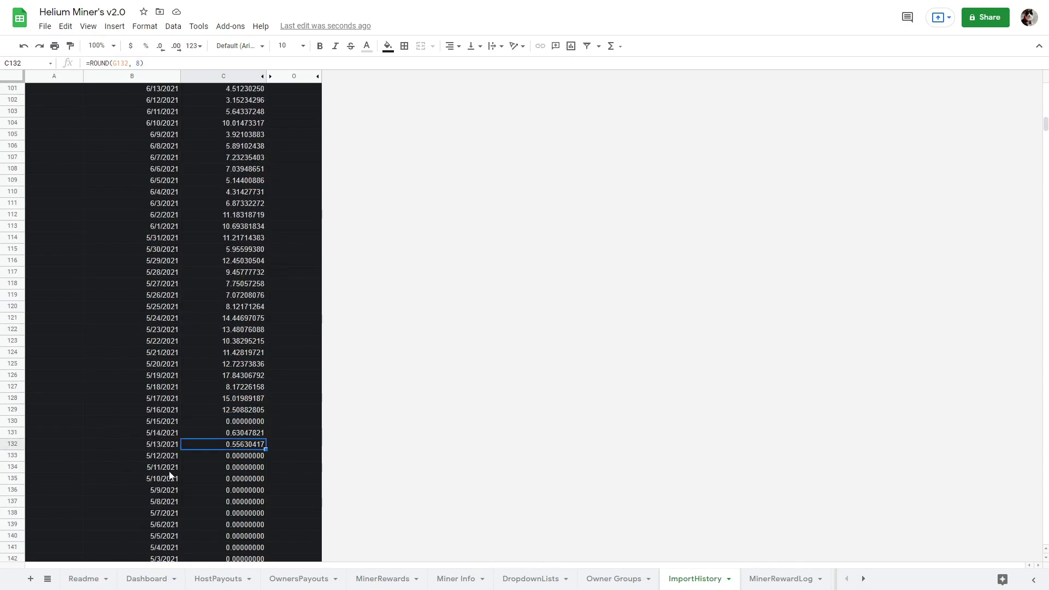
{"action": "left_click", "coordinate": [162, 446]}
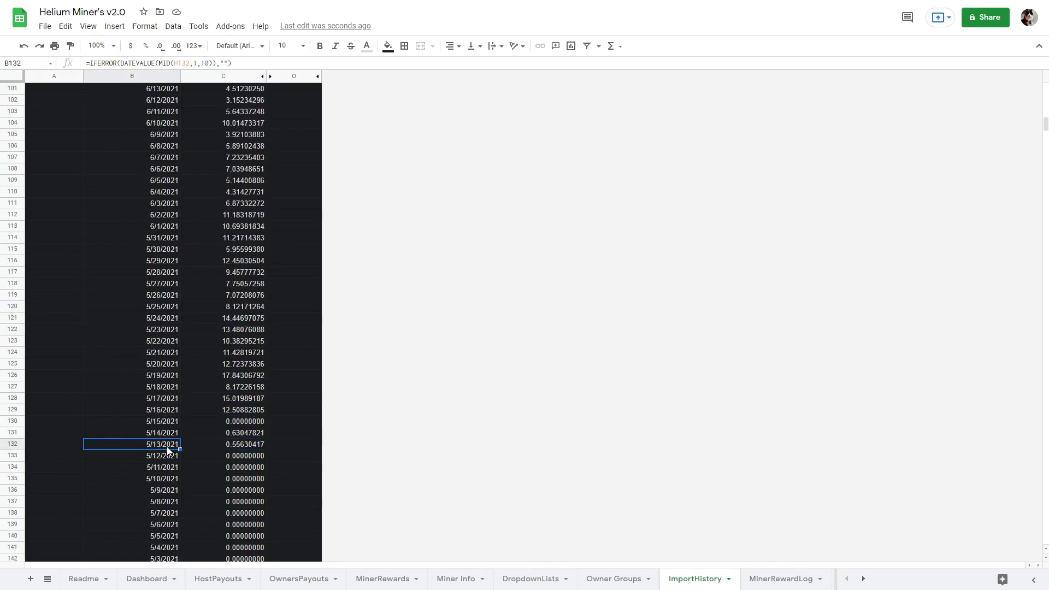
{"action": "scroll", "coordinate": [167, 447], "scroll_direction": "up", "scroll_amount": 7}
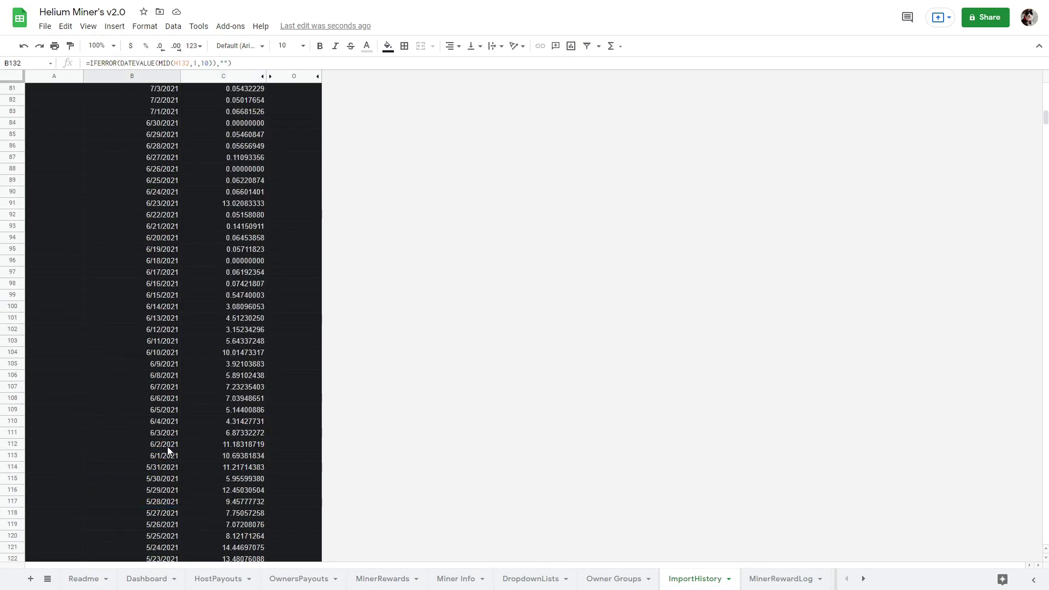
{"action": "scroll", "coordinate": [168, 448], "scroll_direction": "up", "scroll_amount": 20}
{"action": "scroll", "coordinate": [168, 447], "scroll_direction": "up", "scroll_amount": 1}
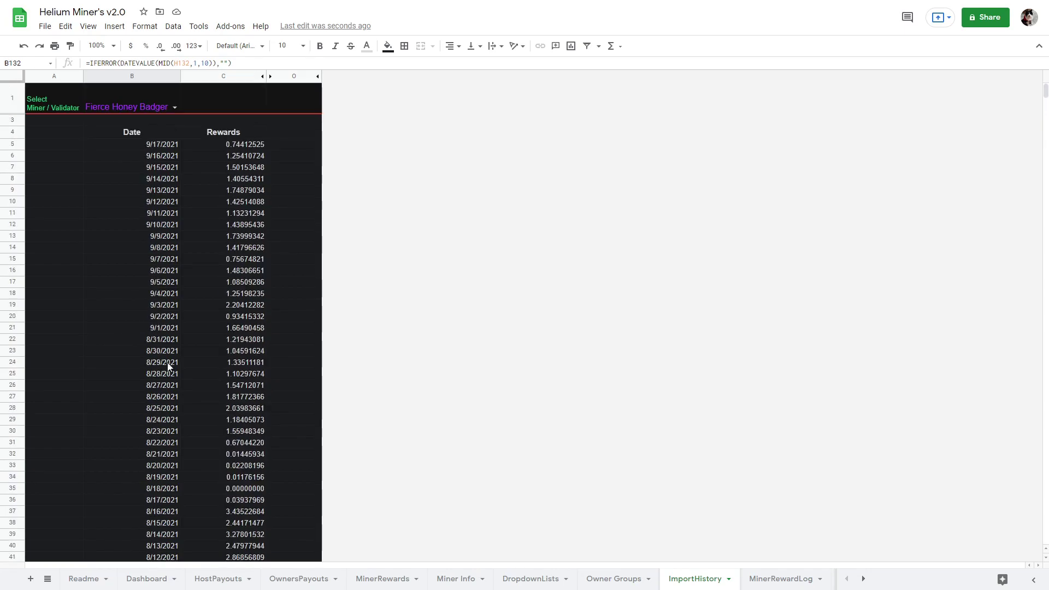
Step: Copy the Fierce Honey Badger dates B5:B132 and go to MinerRewardLog
{"action": "left_click", "coordinate": [163, 144], "text": "shift"}
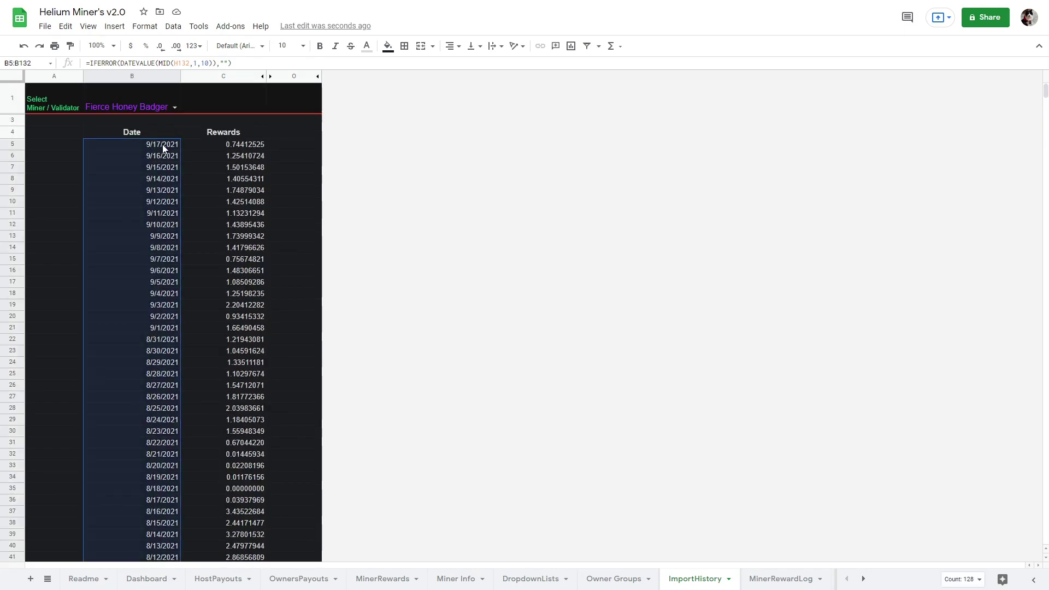
{"action": "right_click", "coordinate": [163, 156]}
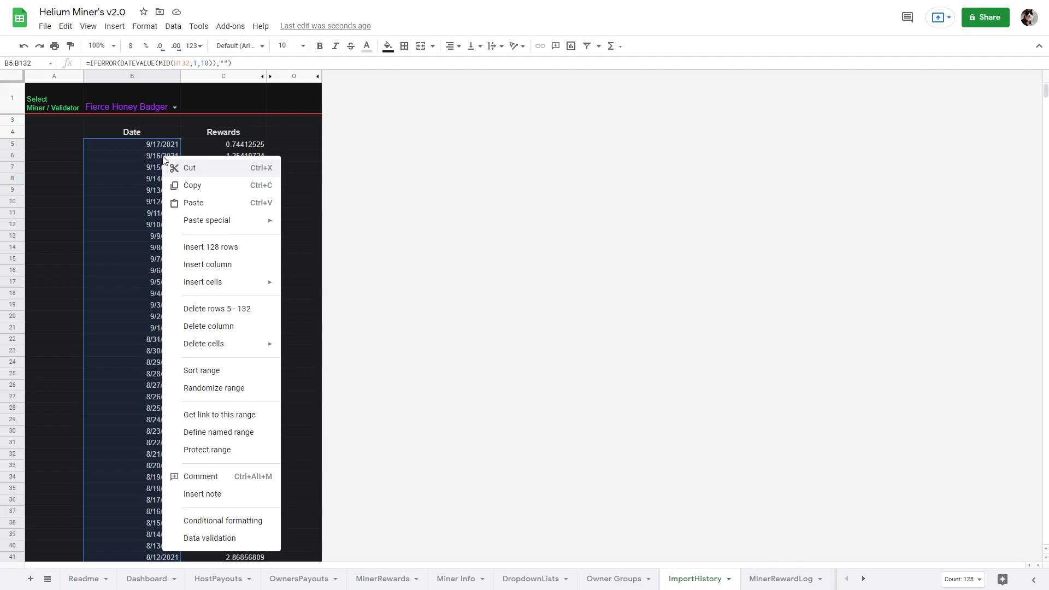
{"action": "left_click", "coordinate": [184, 180]}
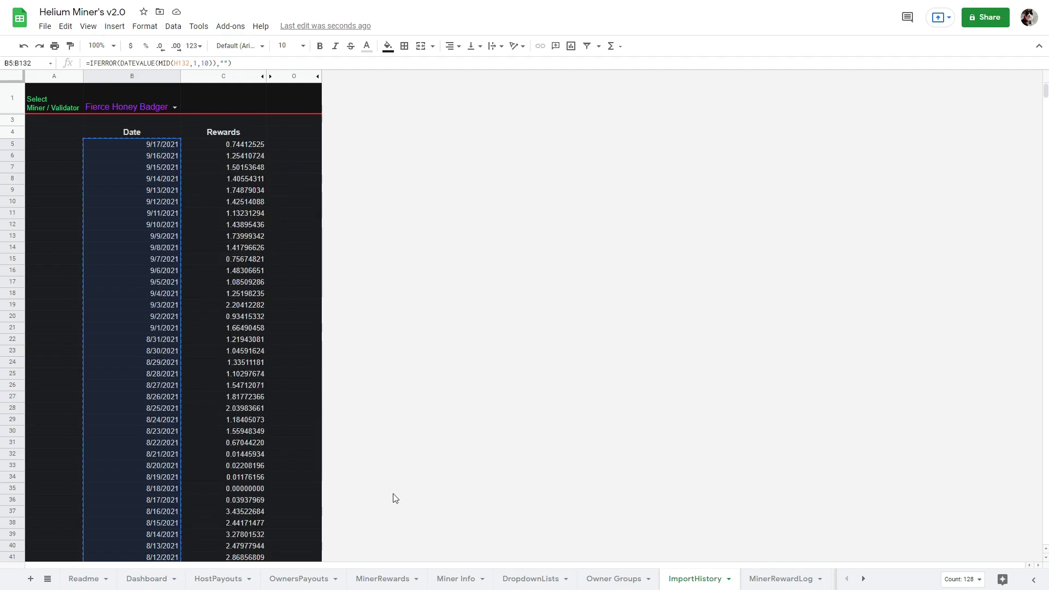
{"action": "left_click", "coordinate": [779, 579]}
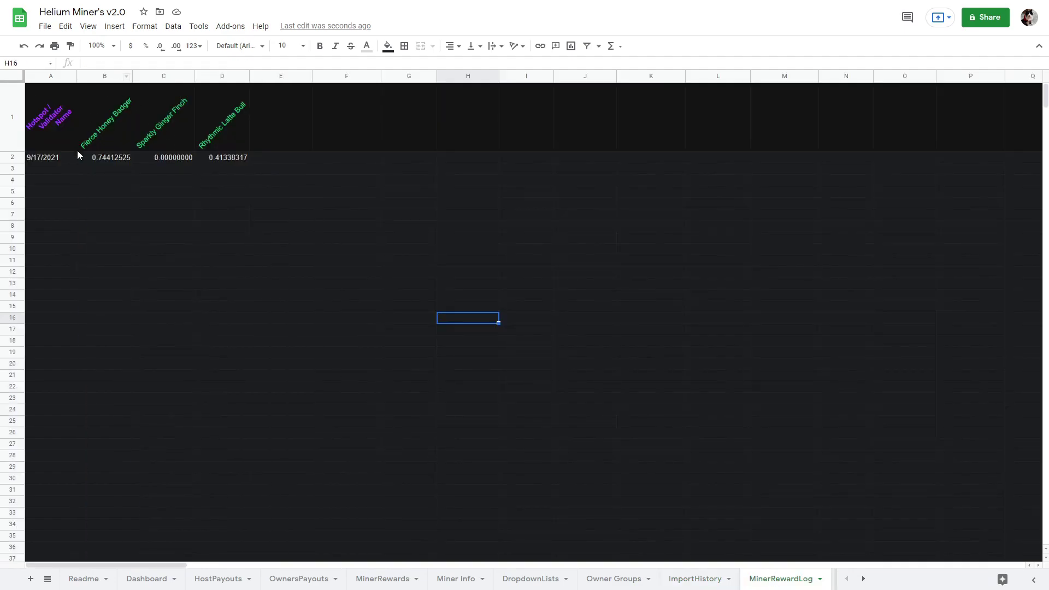
Step: Paste the copied dates into MinerRewardLog A2 as values only
{"action": "left_click", "coordinate": [51, 161]}
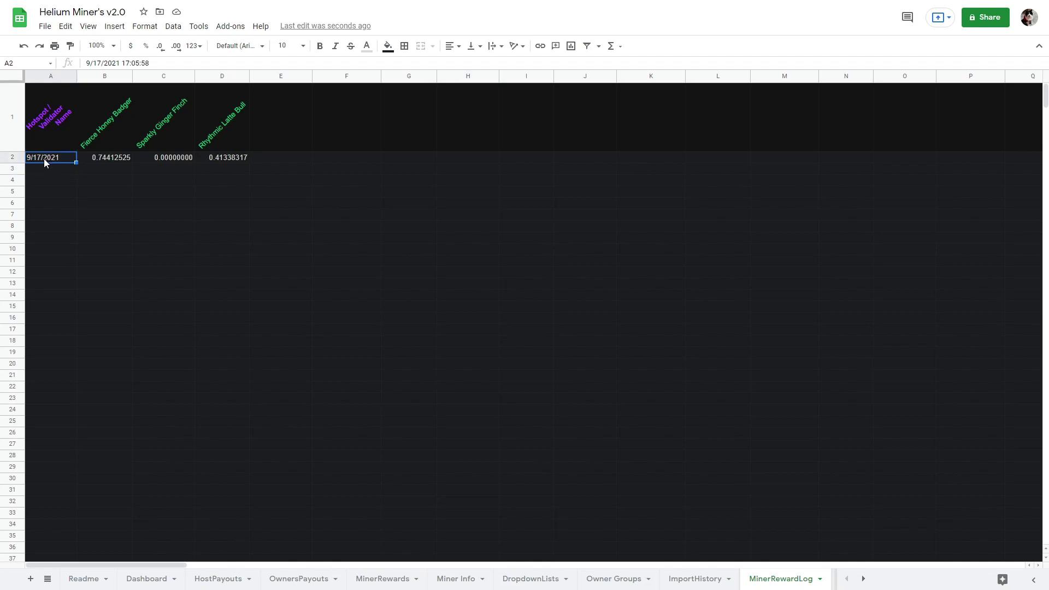
{"action": "left_click", "coordinate": [66, 26]}
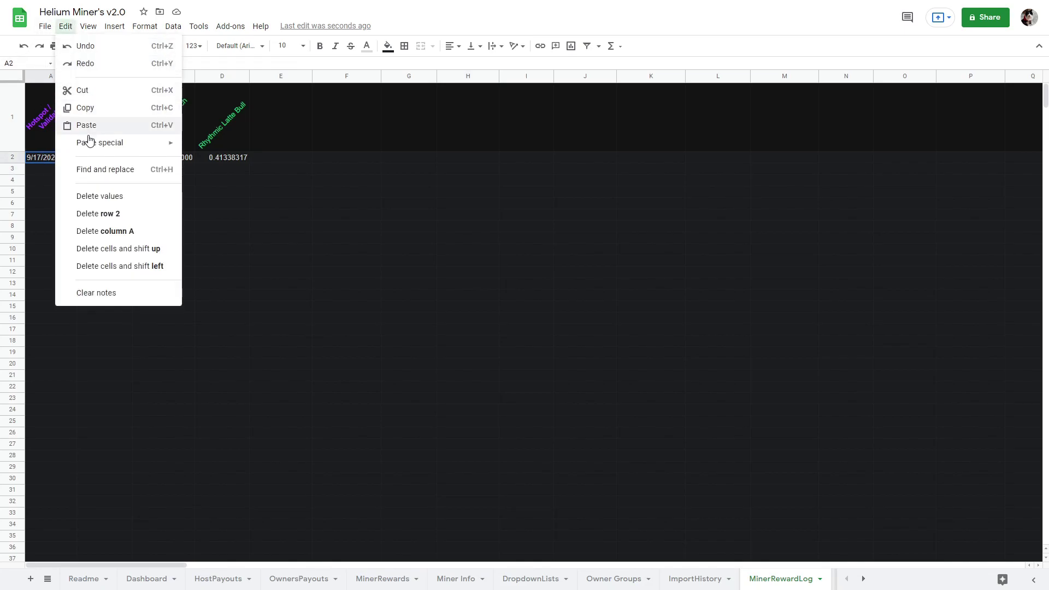
{"action": "mouse_move", "coordinate": [89, 141]}
{"action": "left_click", "coordinate": [212, 146]}
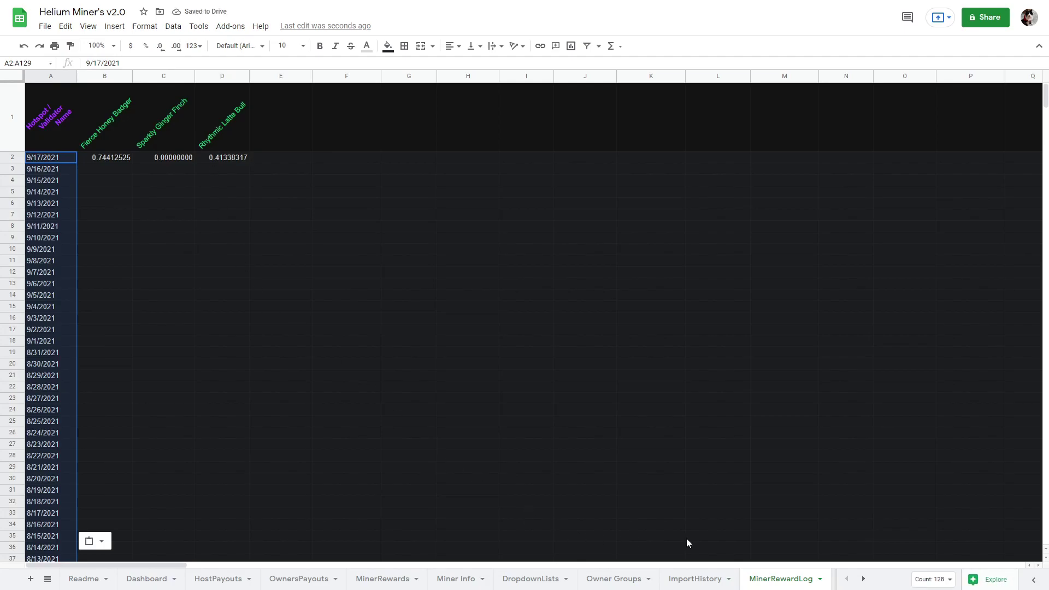
Step: Copy ImportHistory rewards C6:C132 and paste them as values into MinerRewardLog B3
{"action": "left_click", "coordinate": [698, 577]}
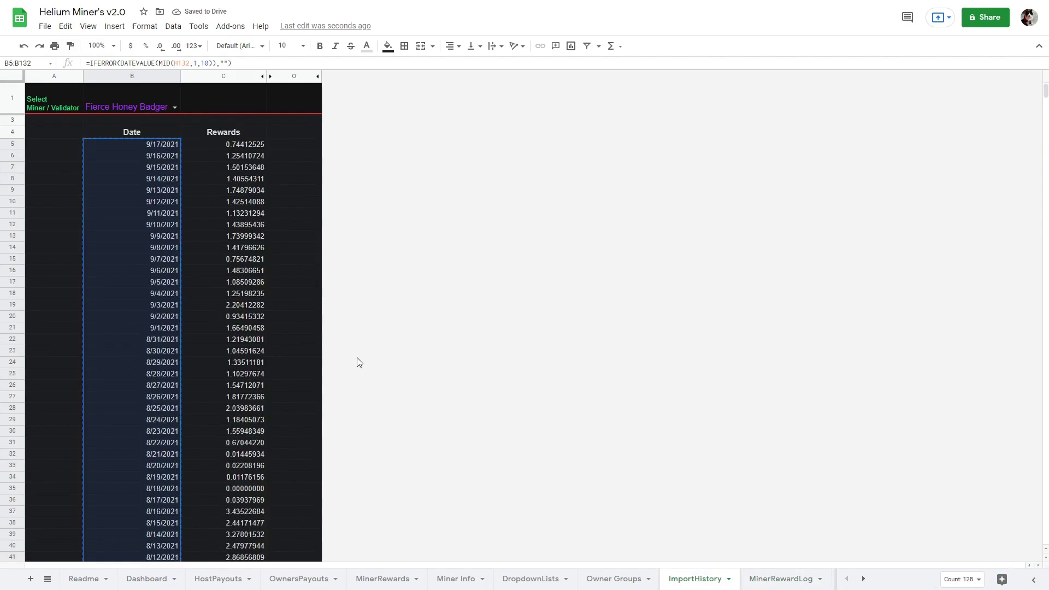
{"action": "left_click", "coordinate": [242, 154]}
{"action": "key", "text": "ctrl+shift+Down"}
{"action": "right_click", "coordinate": [249, 154]}
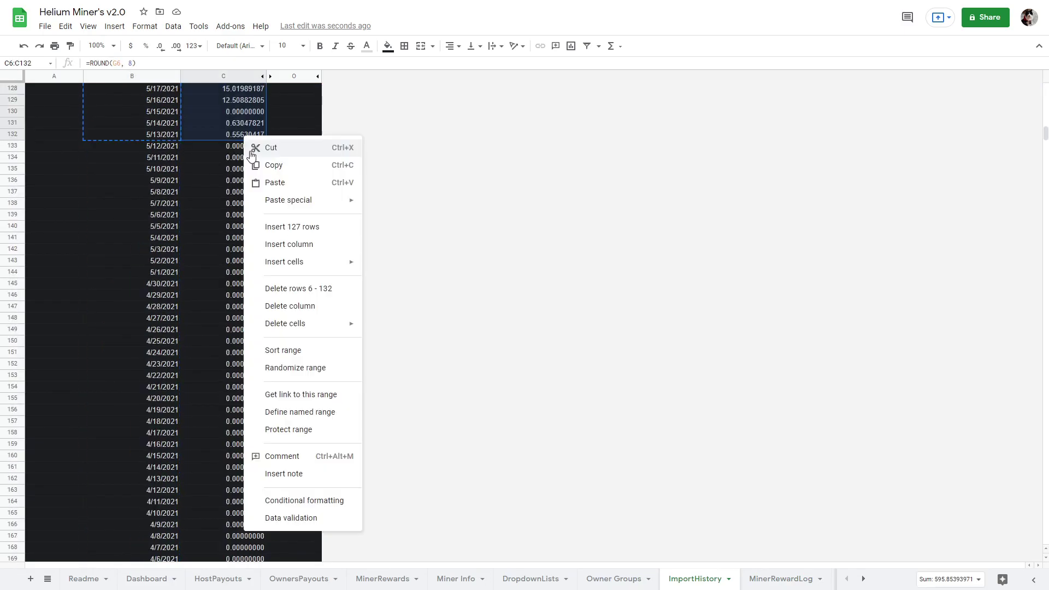
{"action": "left_click", "coordinate": [274, 166]}
{"action": "left_click", "coordinate": [764, 577]}
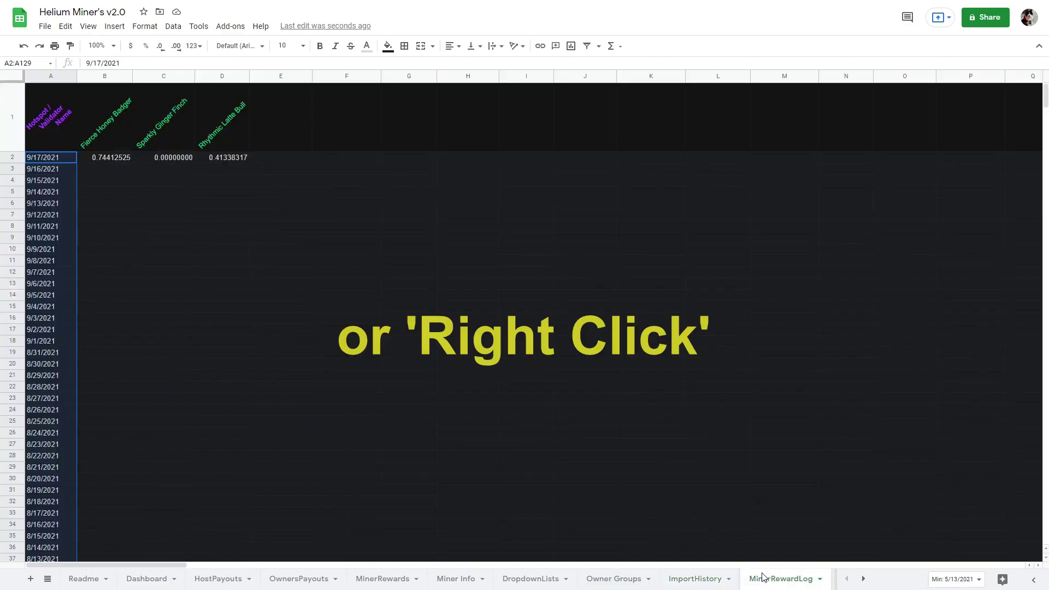
{"action": "left_click", "coordinate": [110, 170]}
{"action": "right_click", "coordinate": [110, 169]}
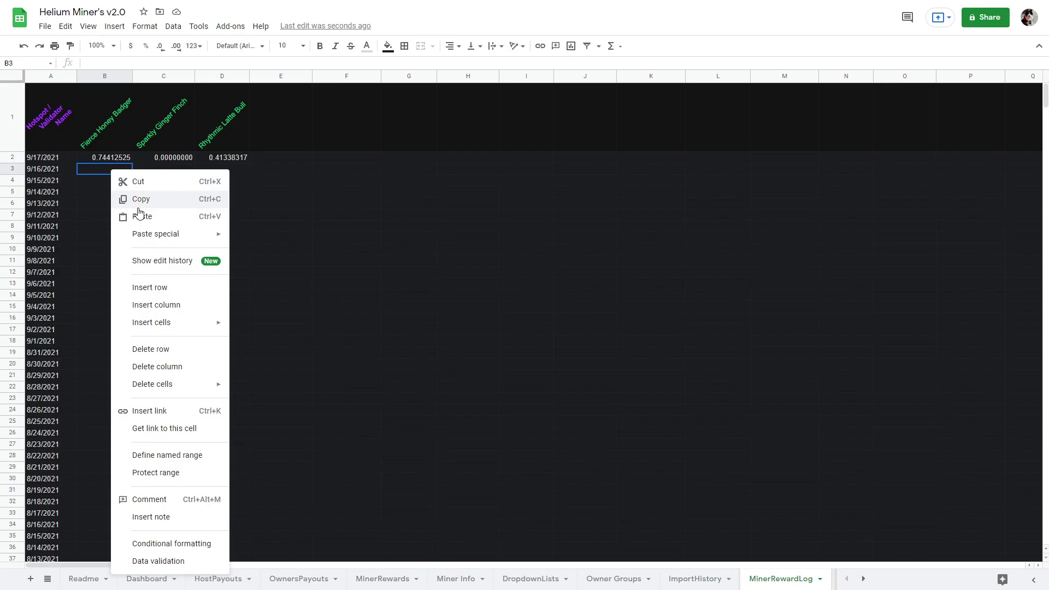
{"action": "mouse_move", "coordinate": [157, 245]}
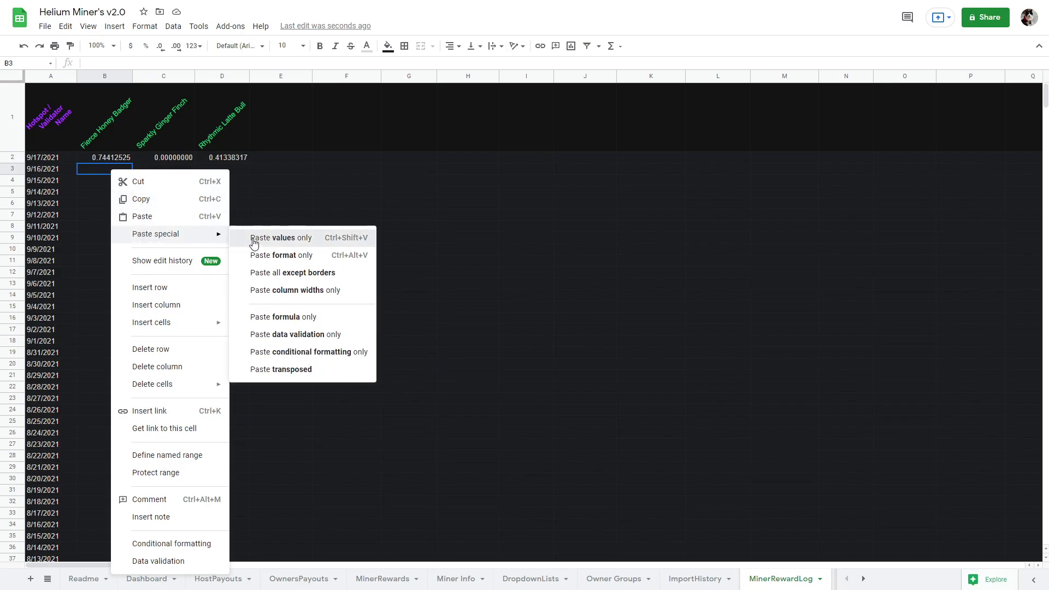
{"action": "left_click", "coordinate": [253, 238]}
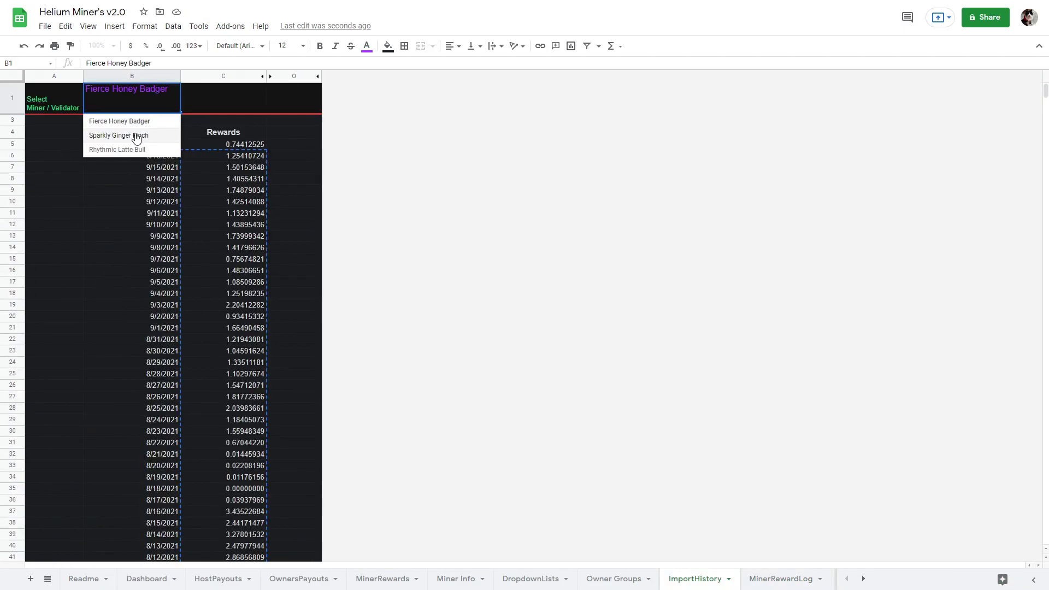
Step: Copy Sparkly Ginger Finch's rewards C6:C28 and paste values only into MinerRewardLog C3
{"action": "left_click", "coordinate": [136, 136]}
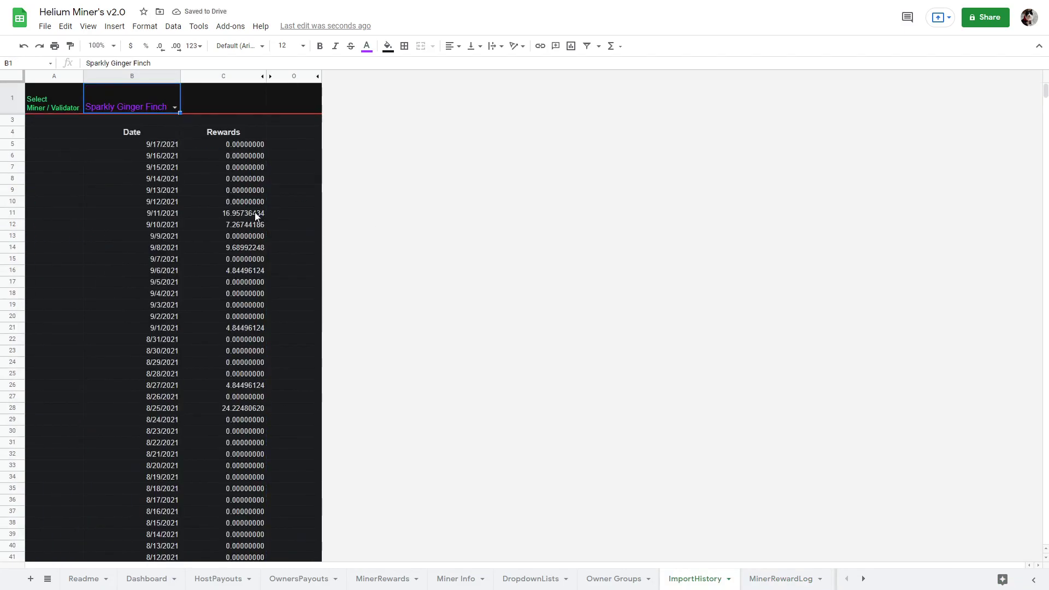
{"action": "left_click_drag", "start_coordinate": [241, 154], "coordinate": [248, 355]}
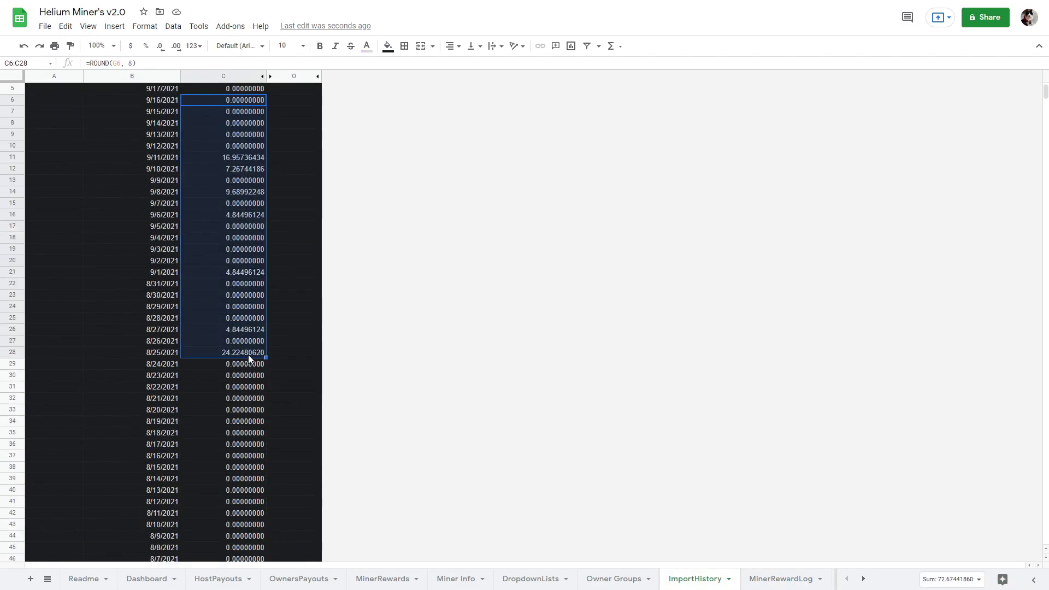
{"action": "right_click", "coordinate": [248, 356]}
{"action": "left_click", "coordinate": [279, 223]}
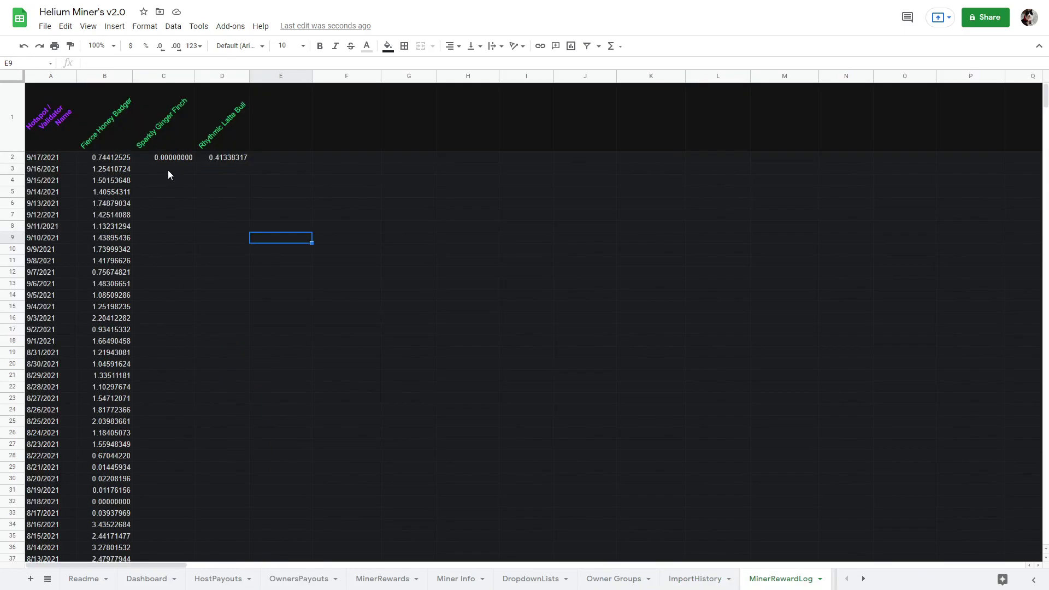
{"action": "right_click", "coordinate": [169, 174]}
{"action": "mouse_move", "coordinate": [192, 236]}
{"action": "left_click", "coordinate": [366, 237]}
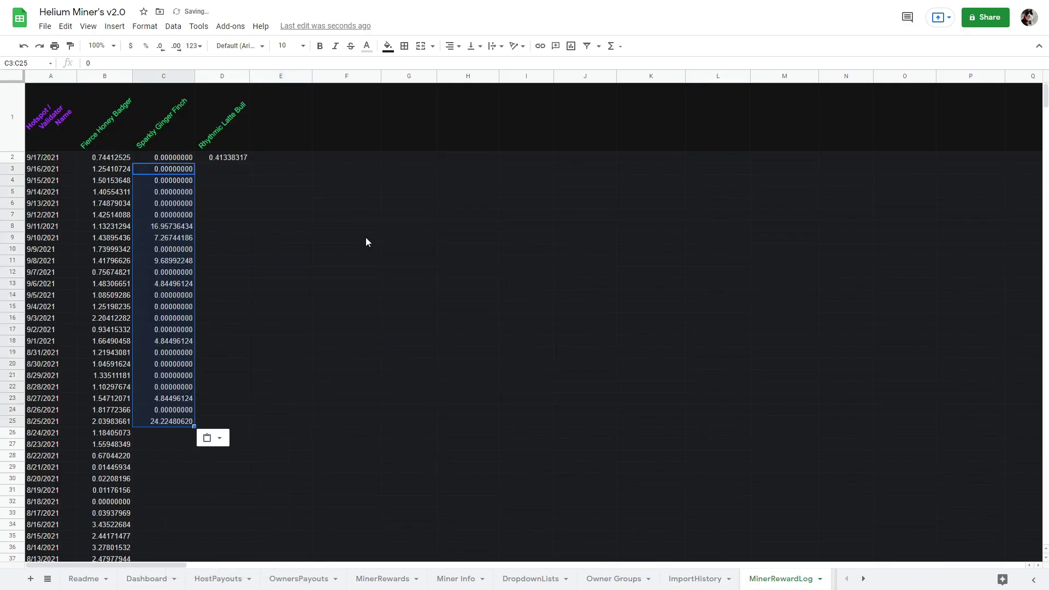
Step: Switch B1 to Rhythmic Latte Bull, copy C6:C40, and paste values into D3
{"action": "key", "text": "ctrl+shift+Page_Up"}
{"action": "left_click", "coordinate": [174, 107]}
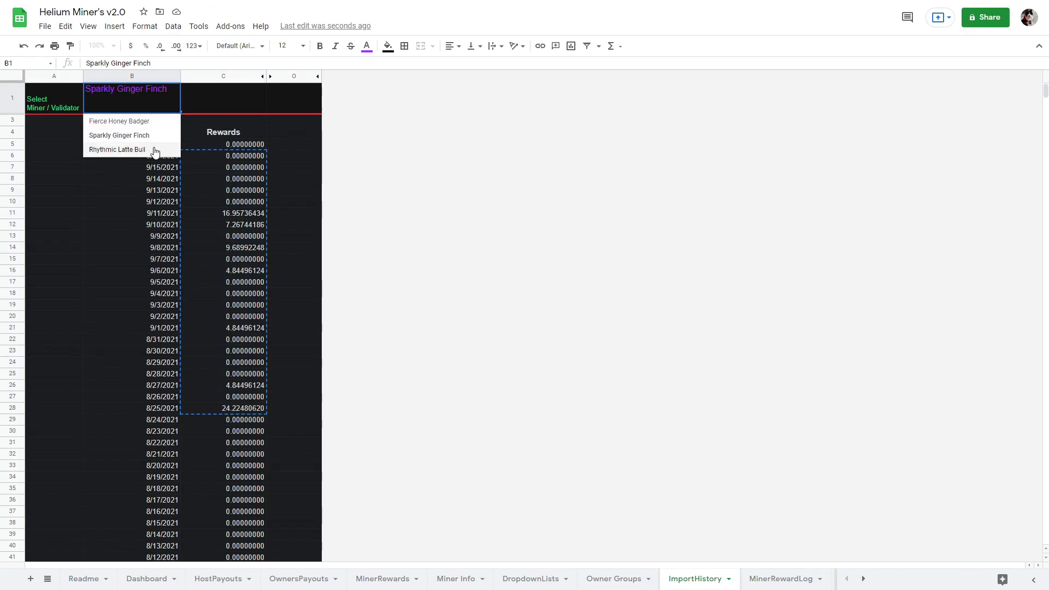
{"action": "left_click", "coordinate": [155, 149]}
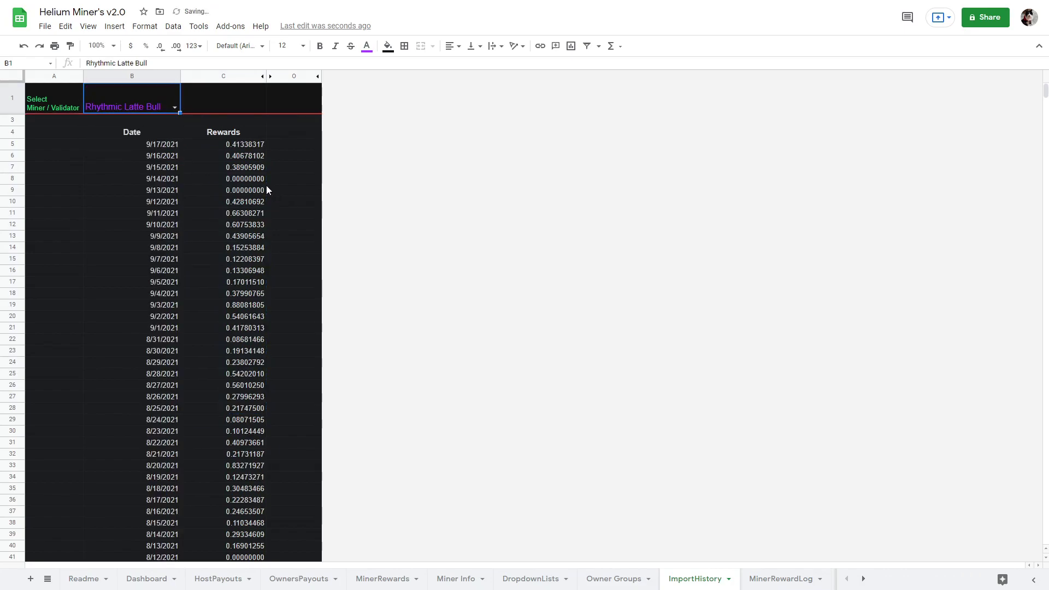
{"action": "left_click_drag", "start_coordinate": [237, 546], "coordinate": [238, 156]}
{"action": "right_click", "coordinate": [238, 156]}
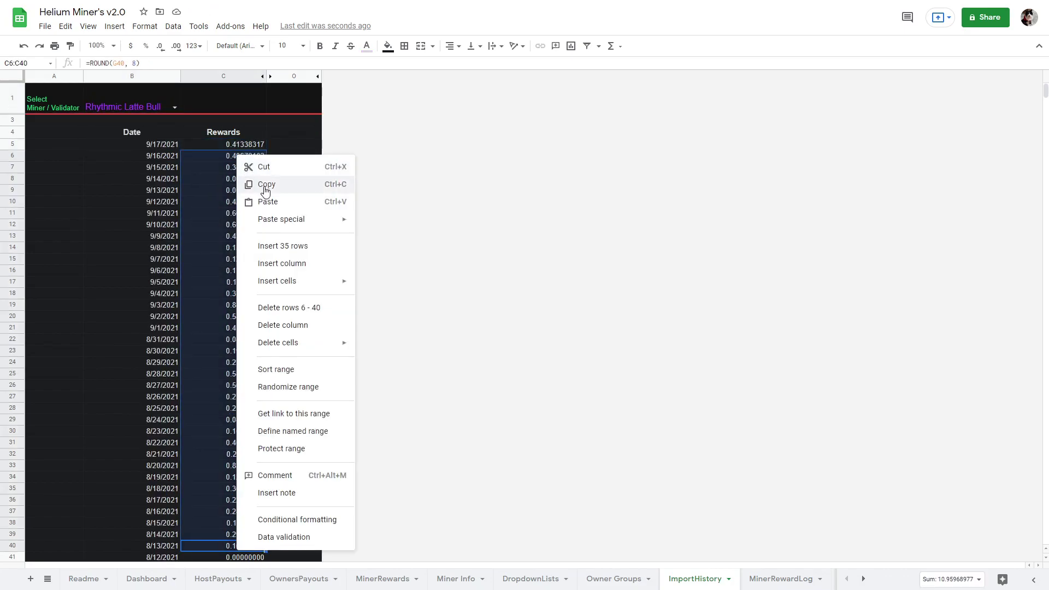
{"action": "left_click", "coordinate": [257, 183]}
{"action": "key", "text": "ctrl+shift+Page_Down"}
{"action": "right_click", "coordinate": [214, 169]}
{"action": "mouse_move", "coordinate": [262, 232]}
{"action": "left_click", "coordinate": [402, 236]}
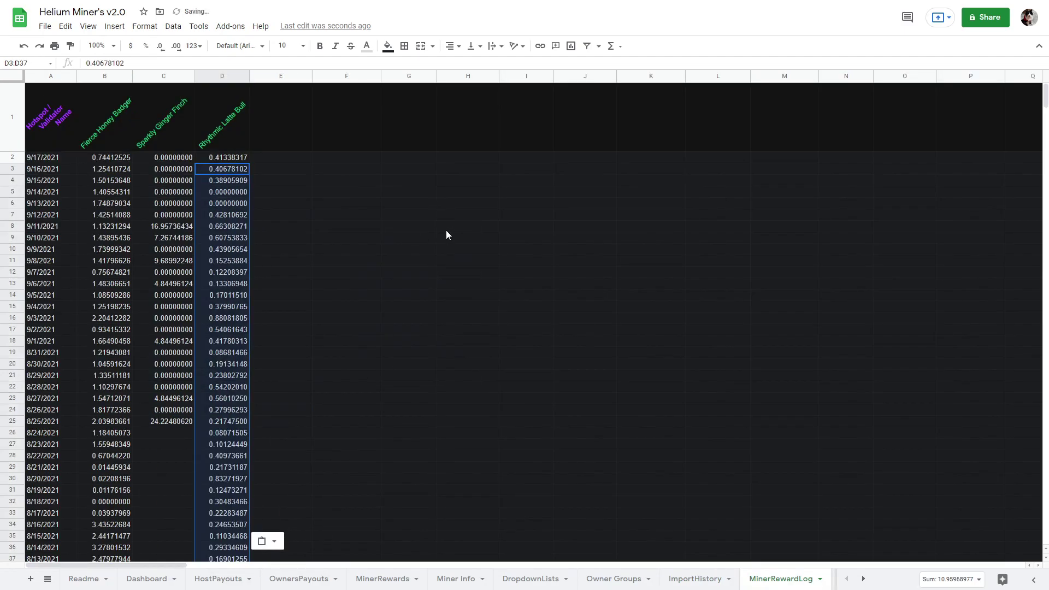
Step: Run the DailyRewardCopy macro from Tools > Macros
{"action": "left_click", "coordinate": [281, 158]}
{"action": "left_click", "coordinate": [198, 27]}
{"action": "mouse_move", "coordinate": [234, 107]}
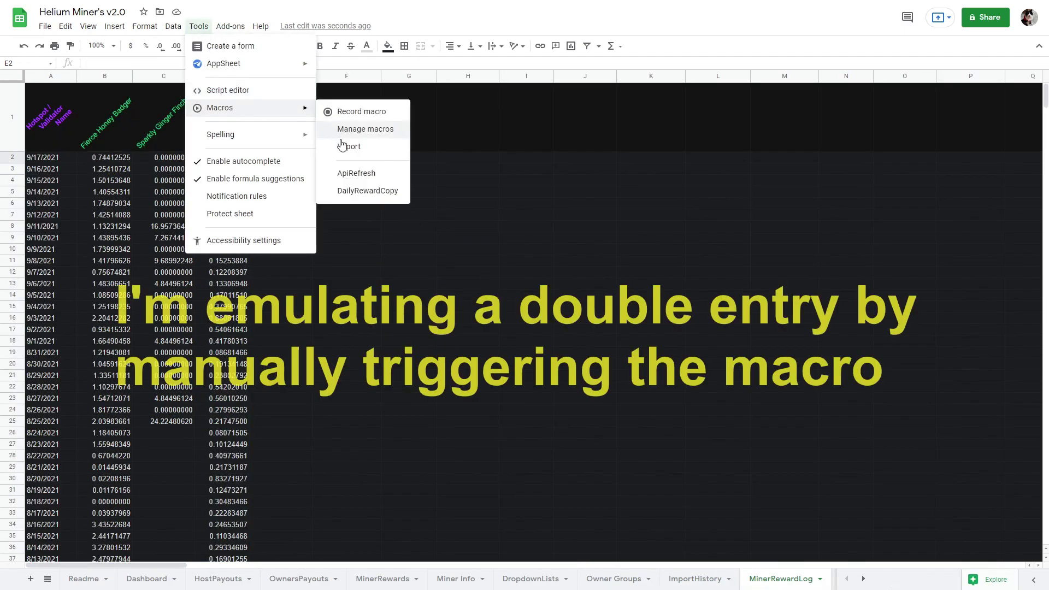
{"action": "left_click", "coordinate": [367, 192]}
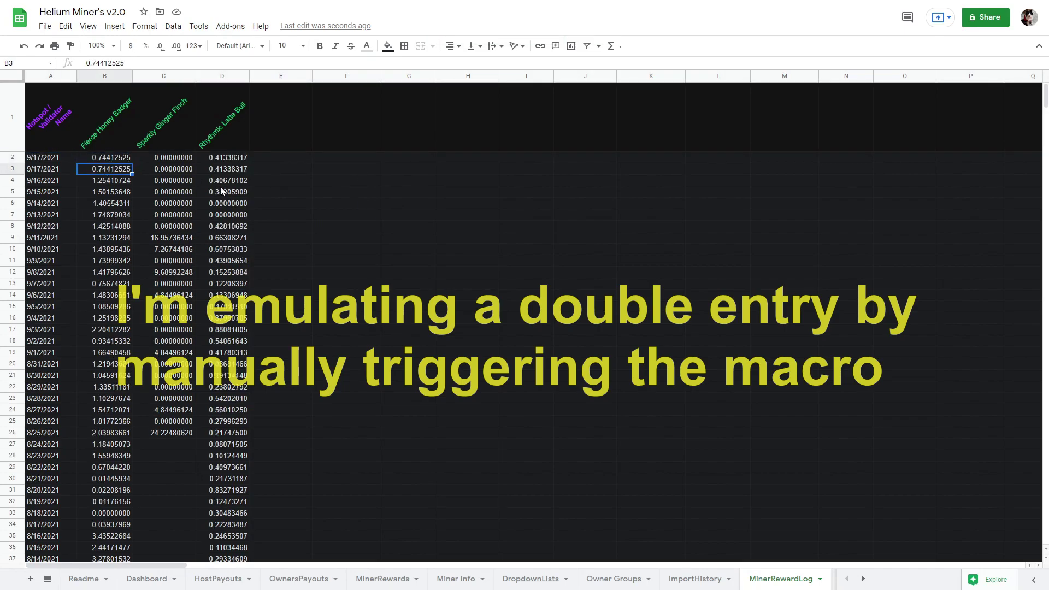
Step: Delete the duplicate 9/17/2021 row 3 and clear the selection
{"action": "left_click", "coordinate": [14, 170]}
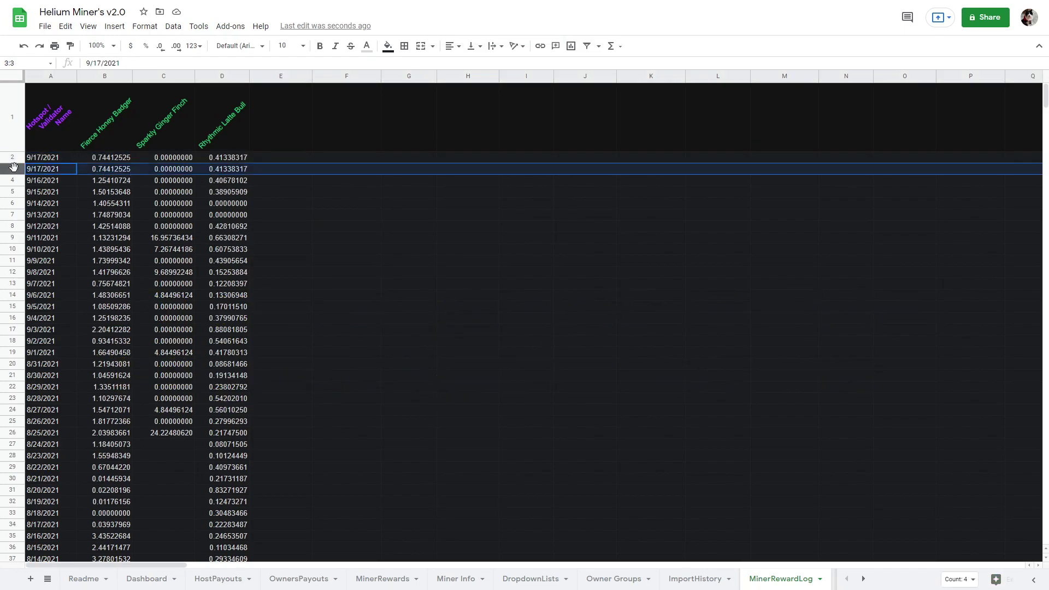
{"action": "right_click", "coordinate": [13, 170]}
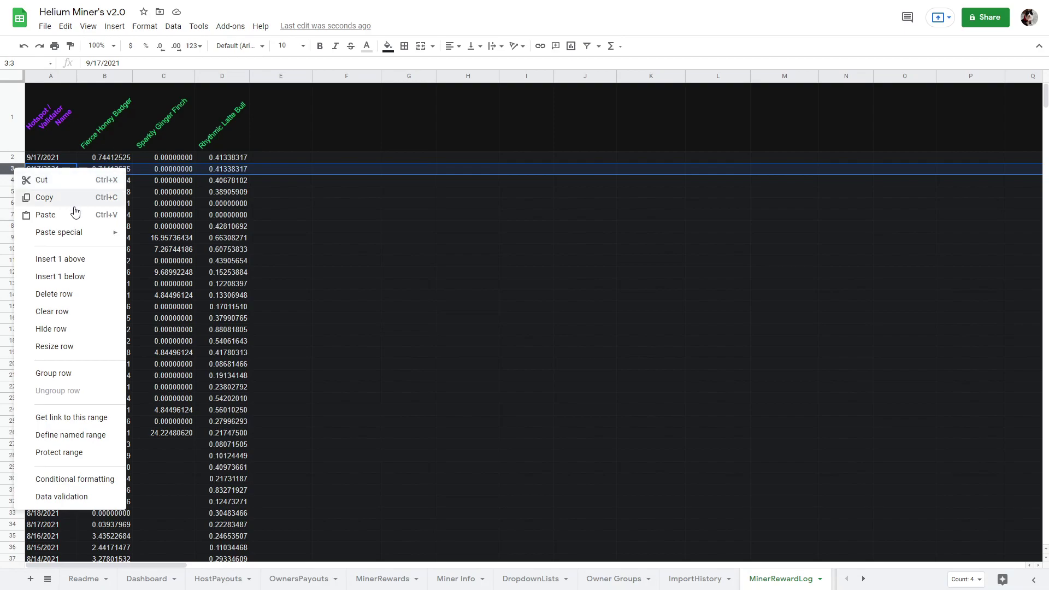
{"action": "left_click", "coordinate": [76, 294]}
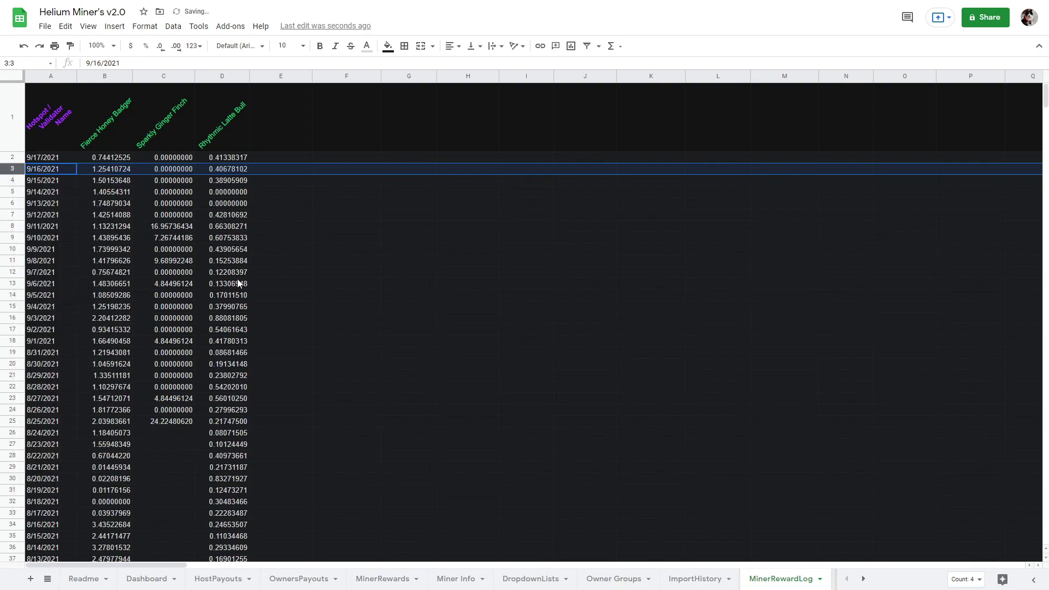
{"action": "left_click", "coordinate": [441, 248]}
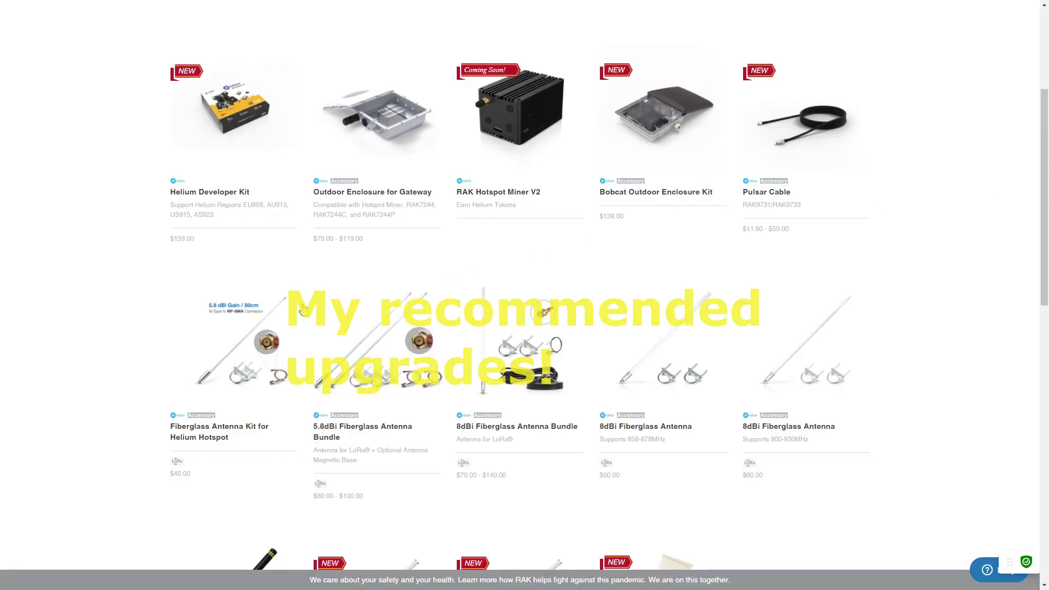
Step: Open the Fiberglass Antenna Kit for Helium Hotspot page and preview white before returning to black
{"action": "left_click", "coordinate": [246, 332]}
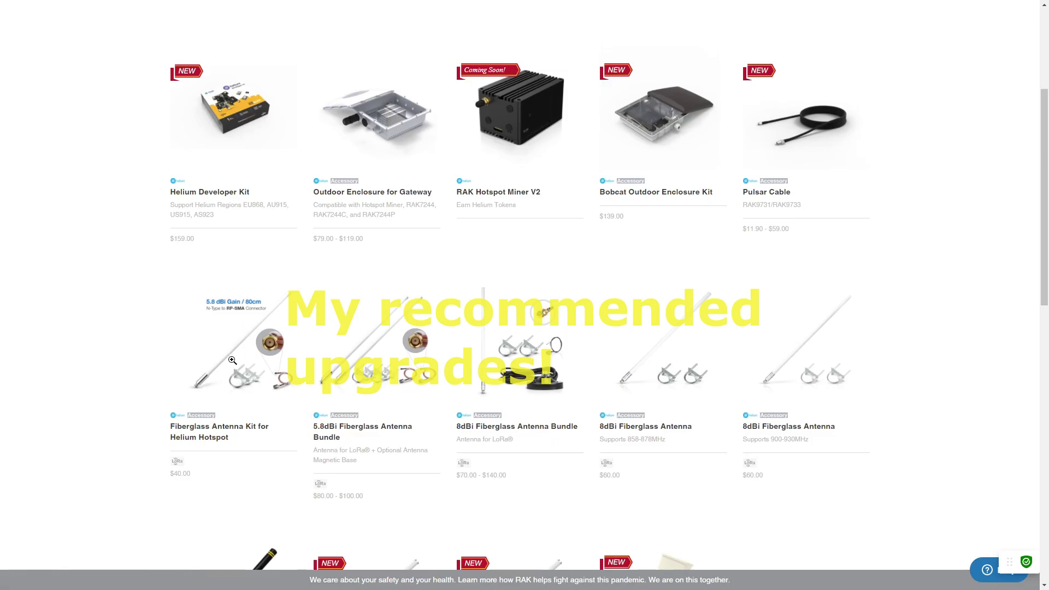
{"action": "scroll", "coordinate": [650, 328], "scroll_direction": "down", "scroll_amount": 1}
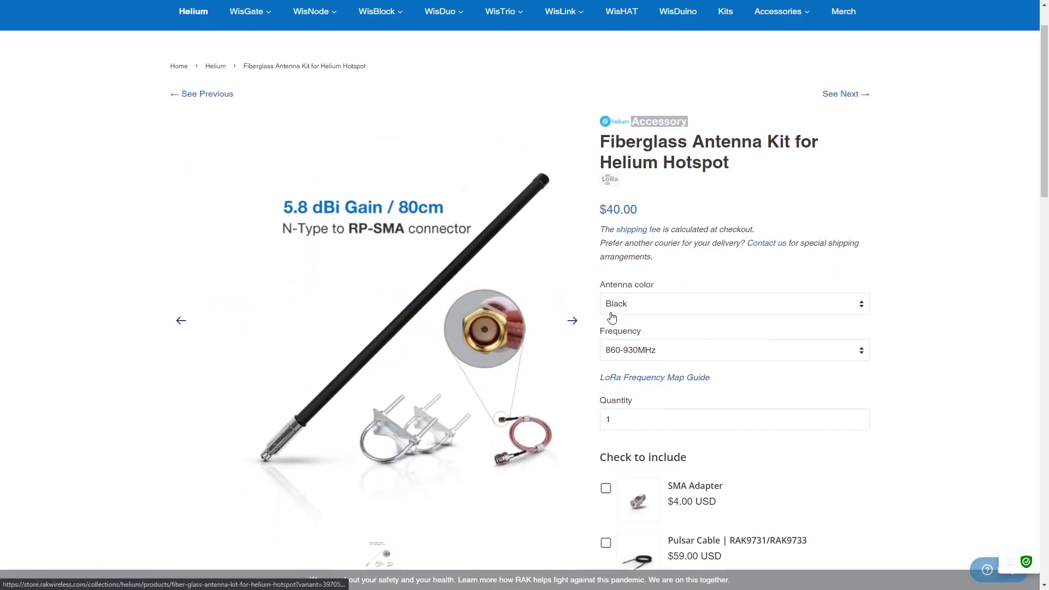
{"action": "left_click", "coordinate": [651, 305]}
{"action": "left_click", "coordinate": [618, 332]}
{"action": "left_click", "coordinate": [618, 304]}
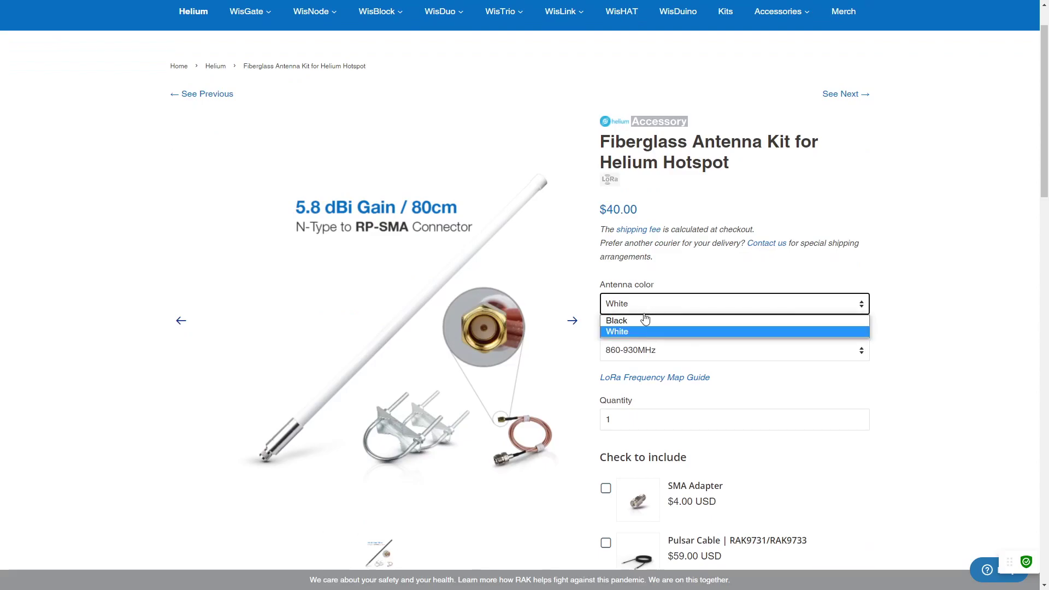
{"action": "left_click", "coordinate": [617, 321]}
Step: Keep Frequency at 860-930MHz and display the LoRa Frequency Map Guide
{"action": "left_click", "coordinate": [649, 356]}
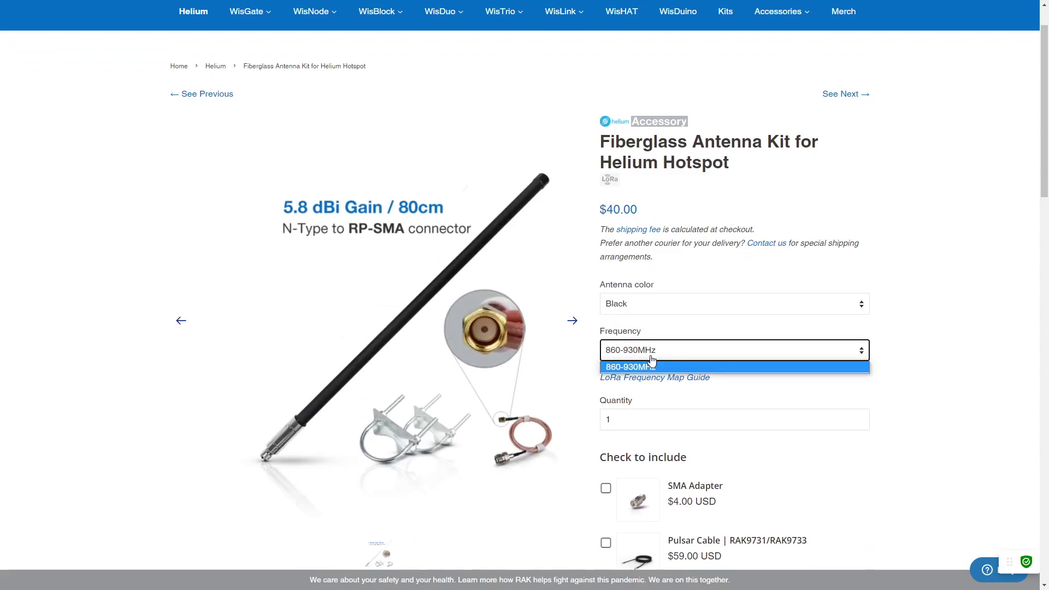
{"action": "left_click", "coordinate": [666, 366]}
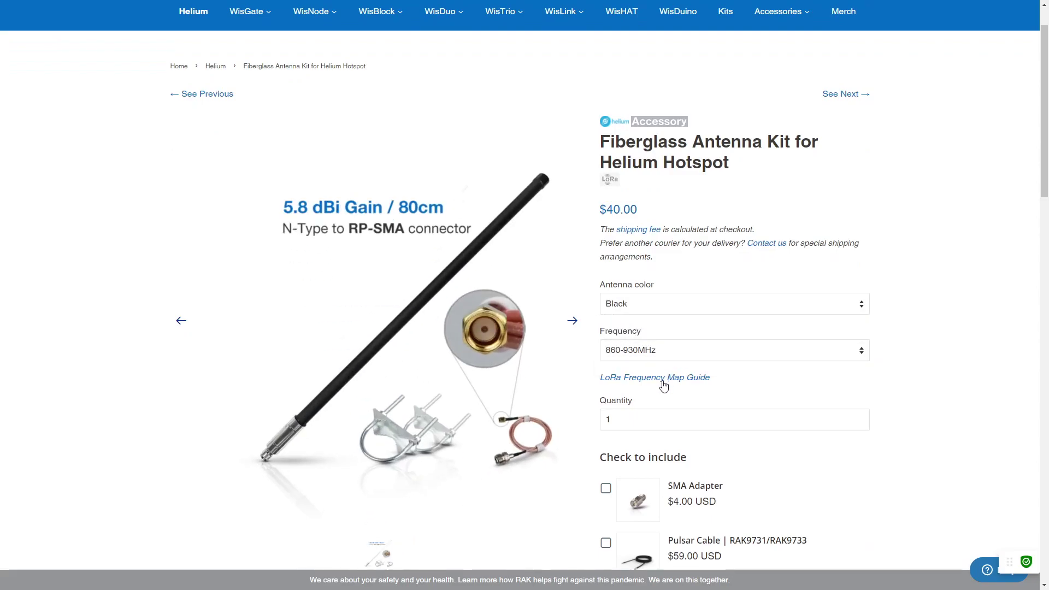
{"action": "left_click", "coordinate": [663, 378]}
{"action": "scroll", "coordinate": [875, 350], "scroll_direction": "down", "scroll_amount": 3}
{"action": "mouse_move", "coordinate": [675, 322]}
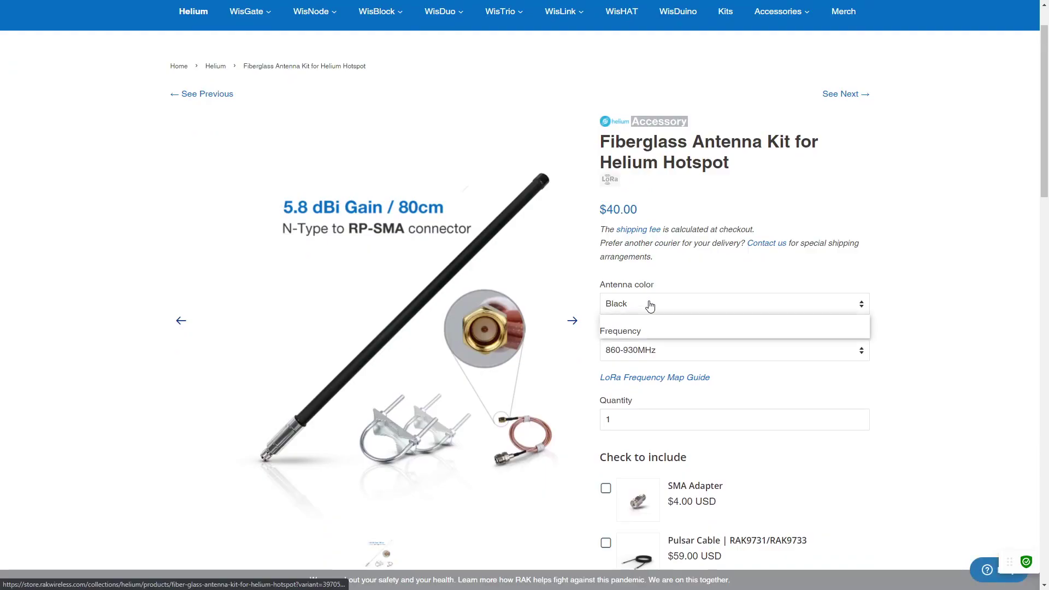
{"action": "left_click", "coordinate": [649, 304]}
Step: Preview the antenna kit in White, then set the colour back to Black
{"action": "left_click", "coordinate": [642, 329]}
{"action": "left_click", "coordinate": [646, 309]}
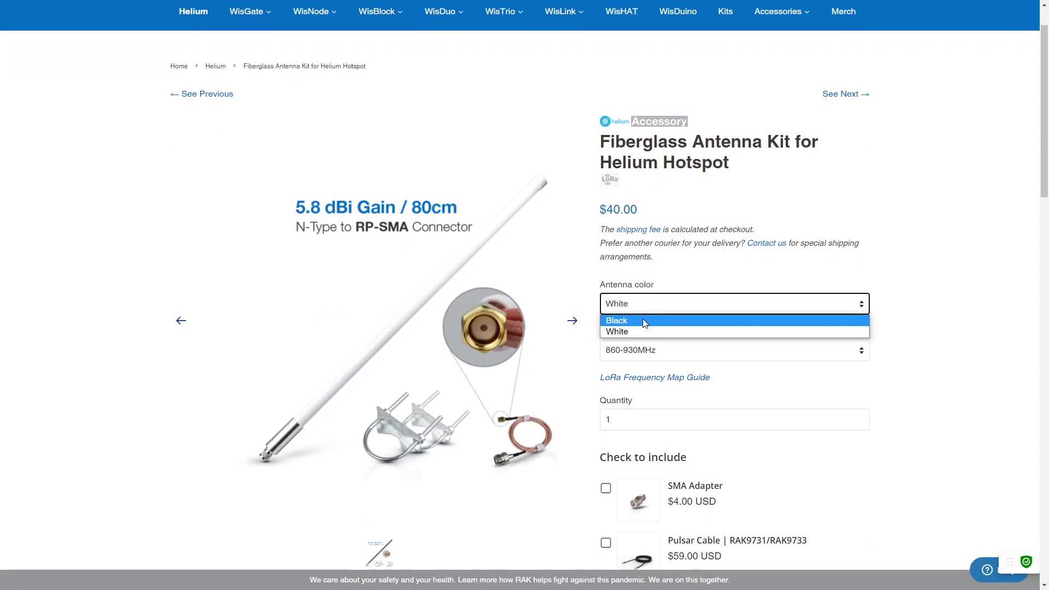
{"action": "left_click", "coordinate": [634, 320]}
Step: Confirm the 860-930MHz frequency and bring up the LoRa Frequency Map Guide world map
{"action": "left_click", "coordinate": [652, 359]}
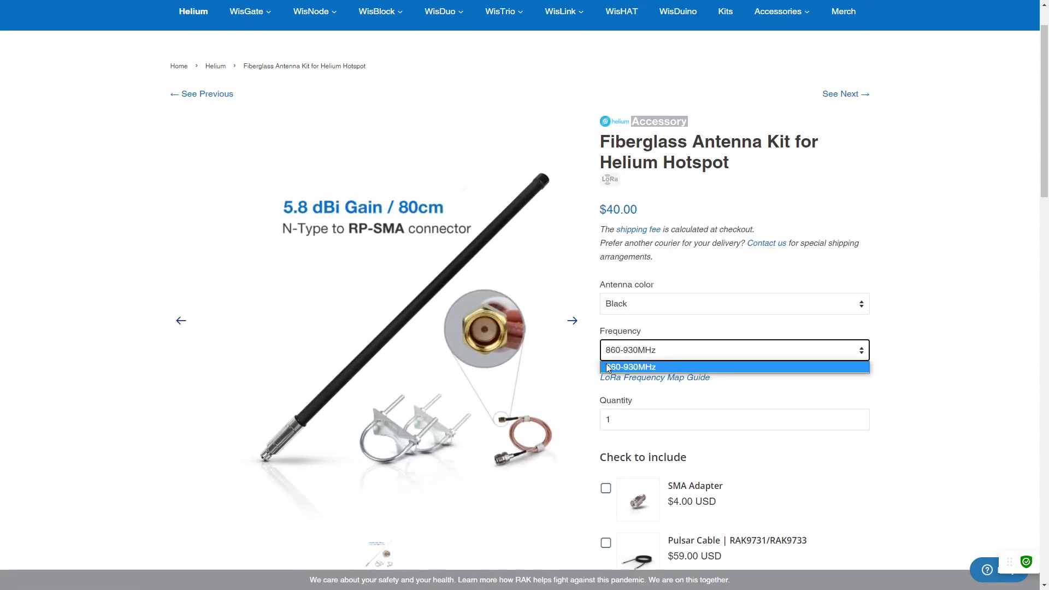
{"action": "left_click", "coordinate": [615, 366]}
{"action": "left_click", "coordinate": [663, 379]}
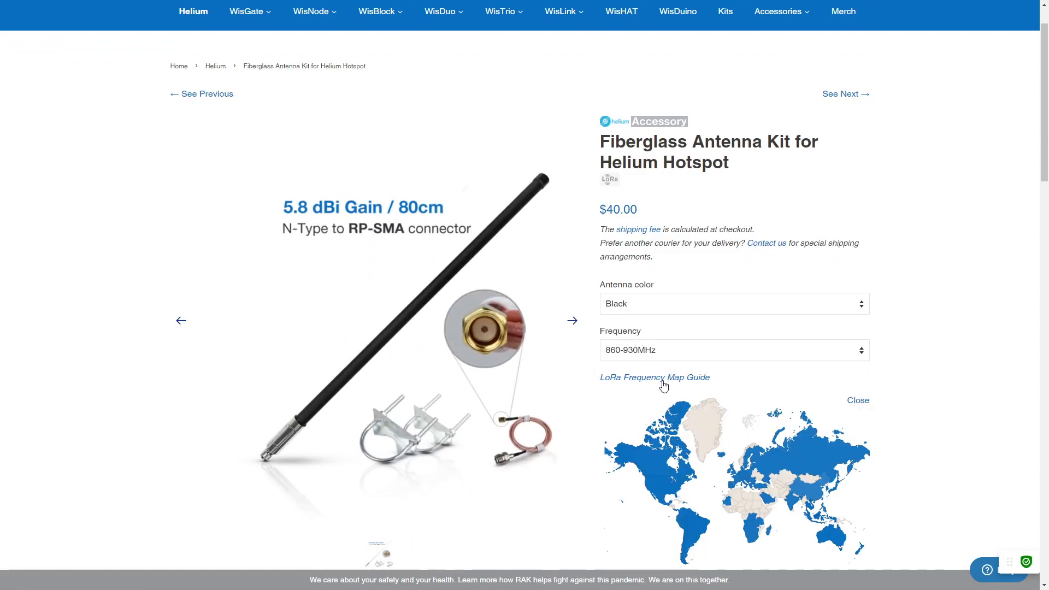
{"action": "scroll", "coordinate": [915, 353], "scroll_direction": "down", "scroll_amount": 3}
{"action": "mouse_move", "coordinate": [672, 327]}
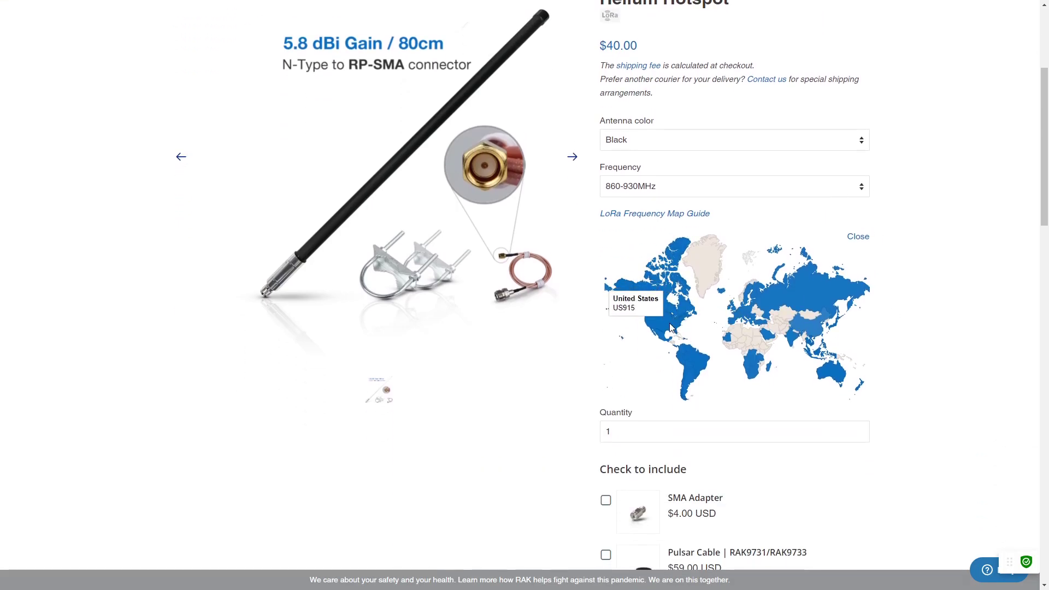